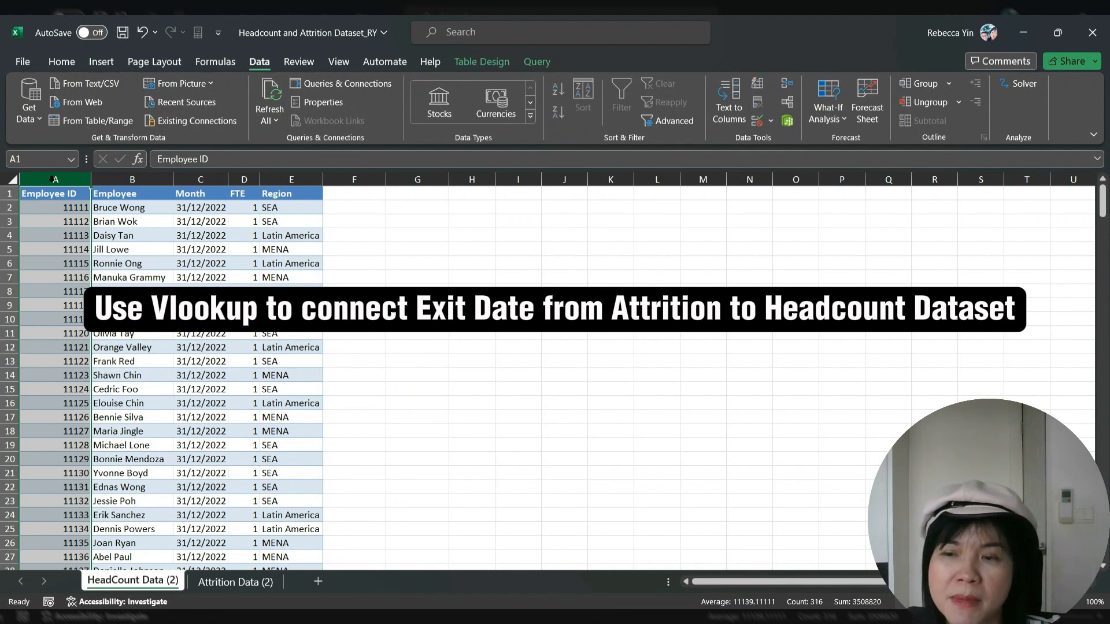
Review the HeadCount columns and the Exit Date column on the Attrition Data (2) sheet
{"action": "left_click", "coordinate": [143, 179]}
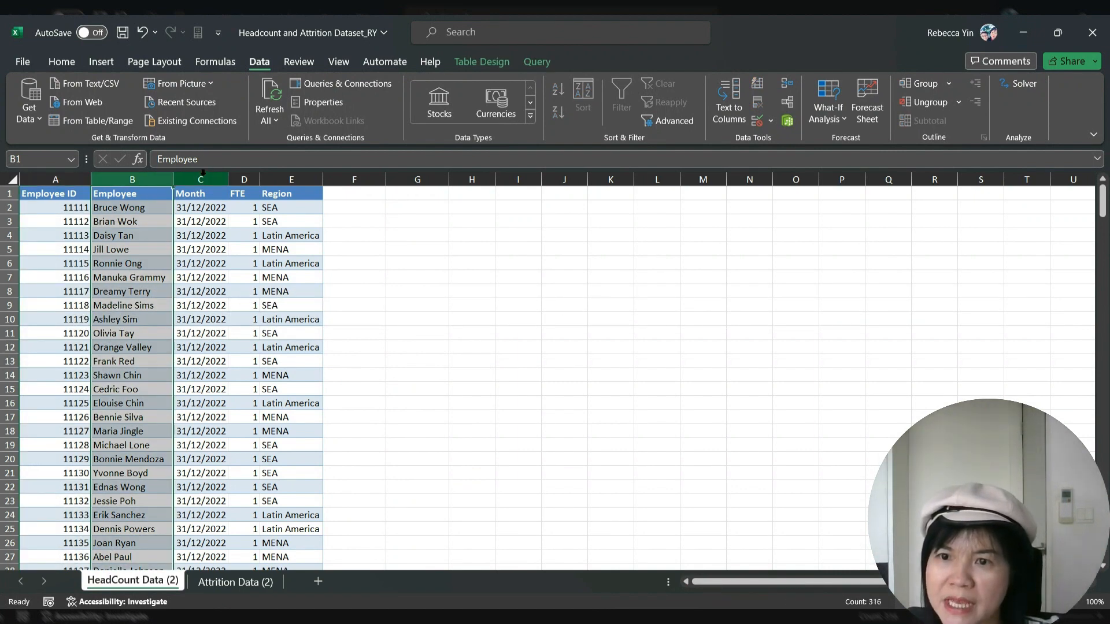
{"action": "left_click", "coordinate": [219, 180]}
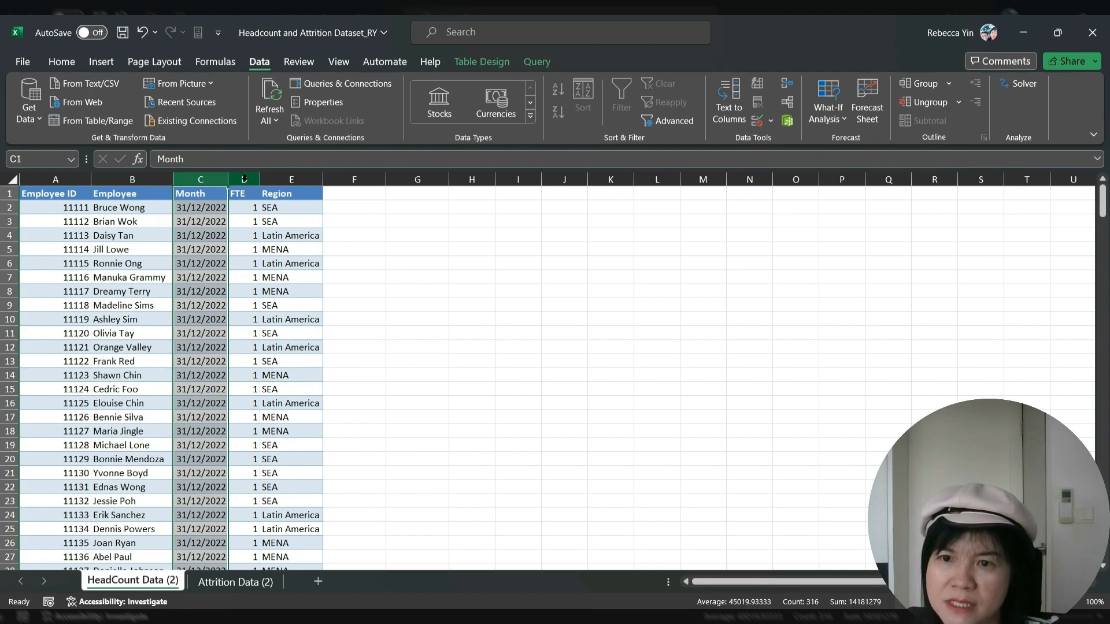
{"action": "left_click", "coordinate": [244, 179]}
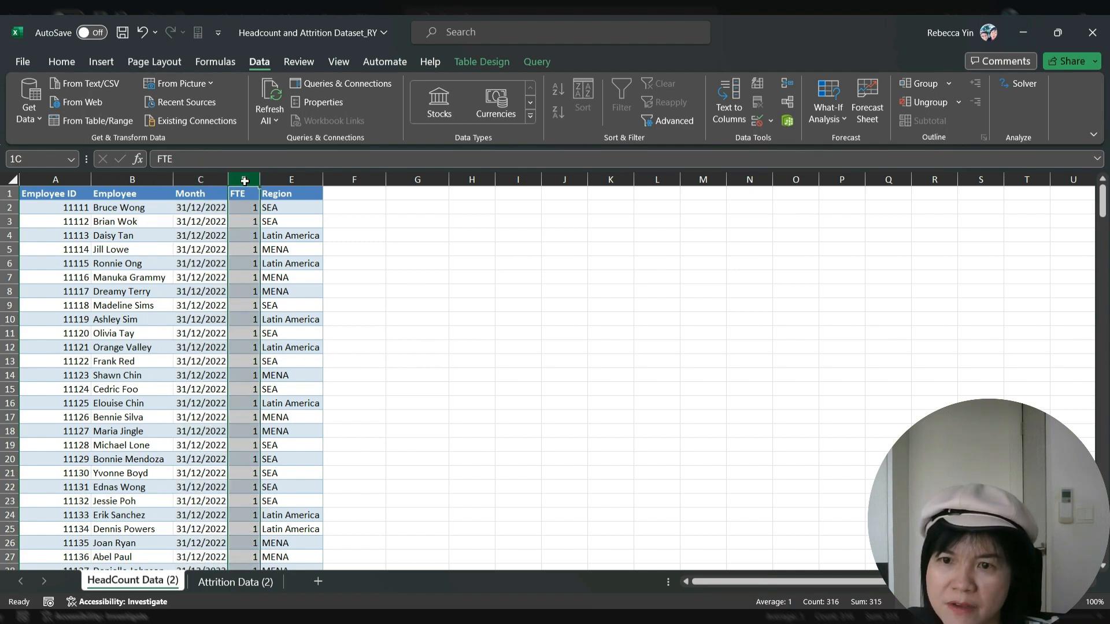
{"action": "left_click", "coordinate": [287, 179]}
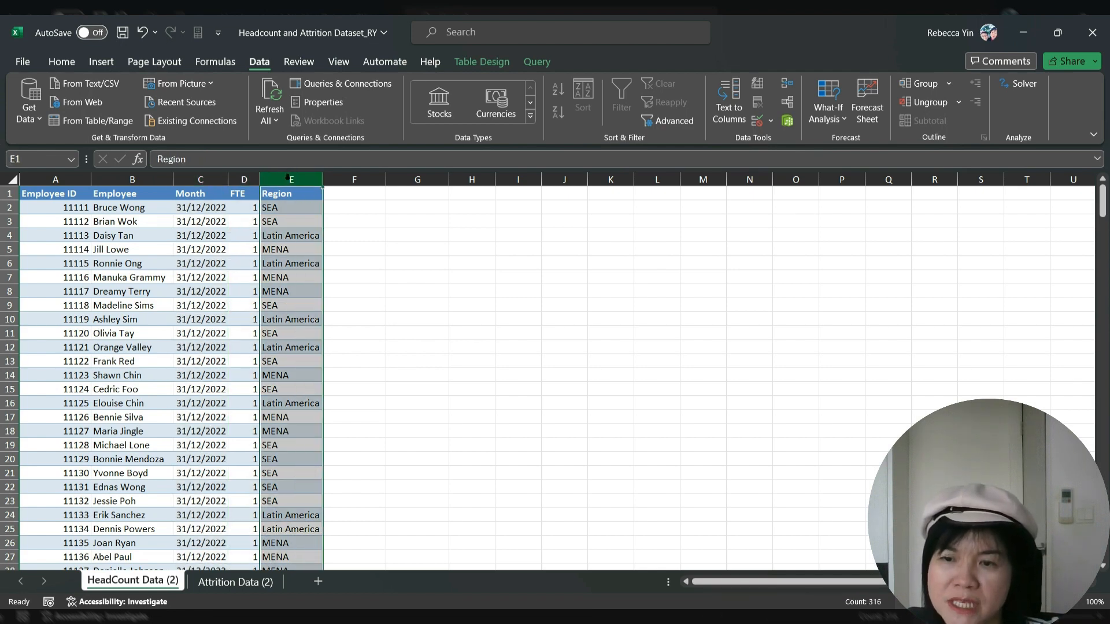
{"action": "left_click", "coordinate": [235, 582]}
{"action": "left_click", "coordinate": [201, 260]}
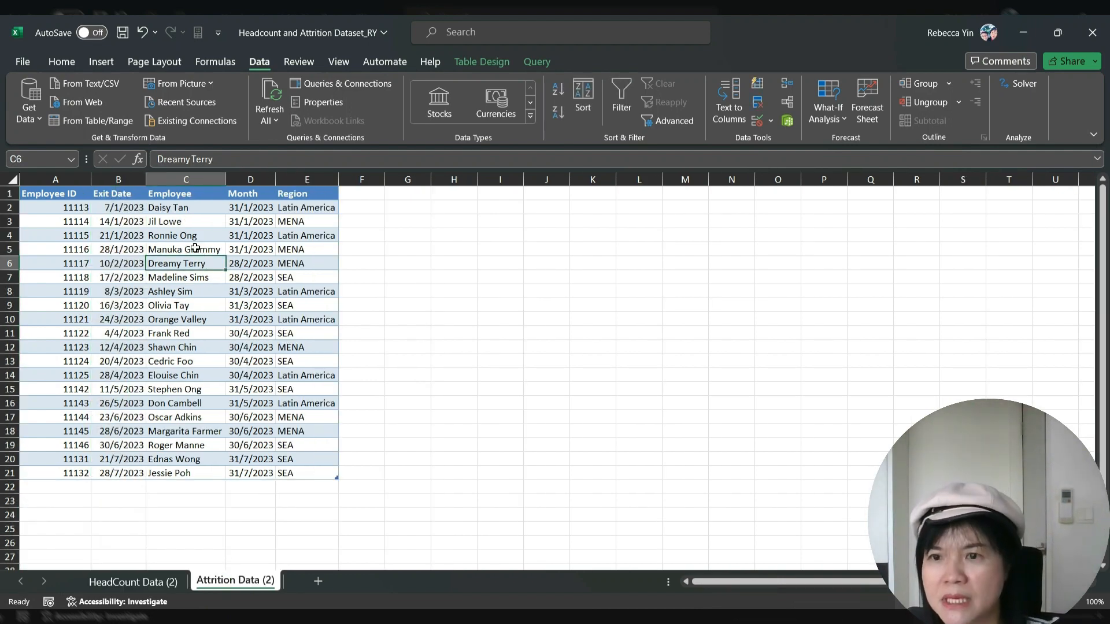
{"action": "left_click", "coordinate": [128, 176]}
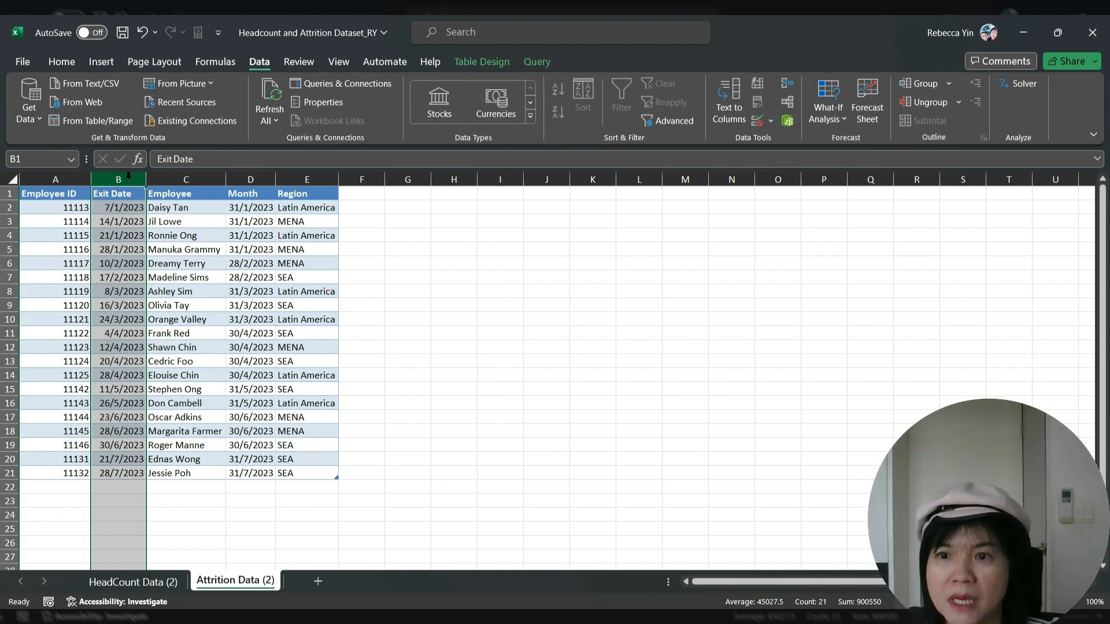
{"action": "left_click", "coordinate": [163, 582]}
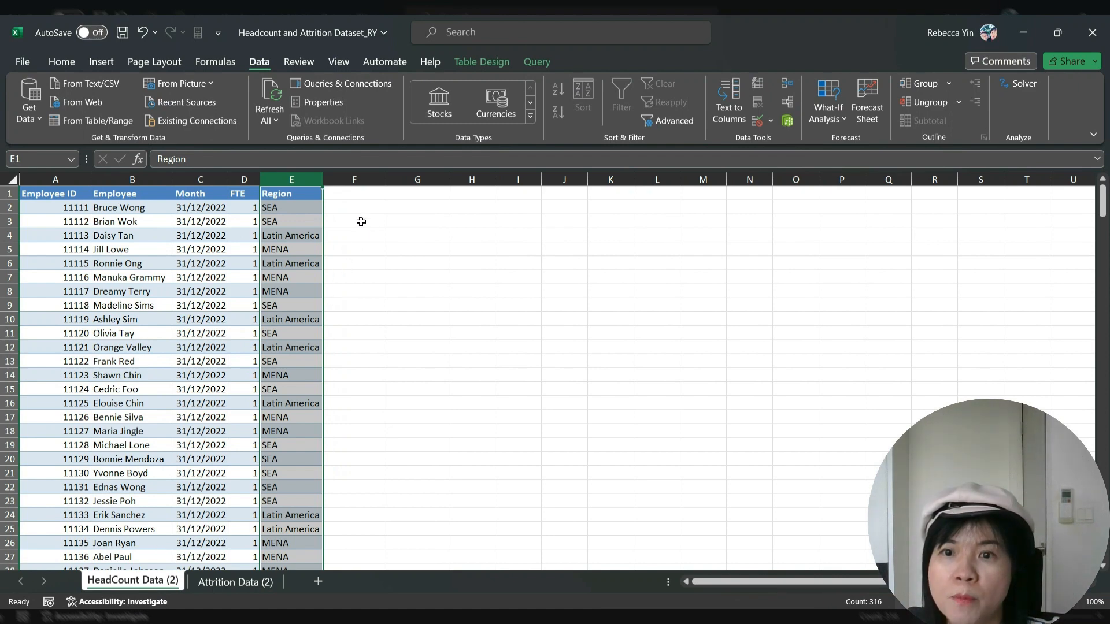
Add the header 'Exit Date' in cell F1 beside the table
{"action": "left_click", "coordinate": [355, 206]}
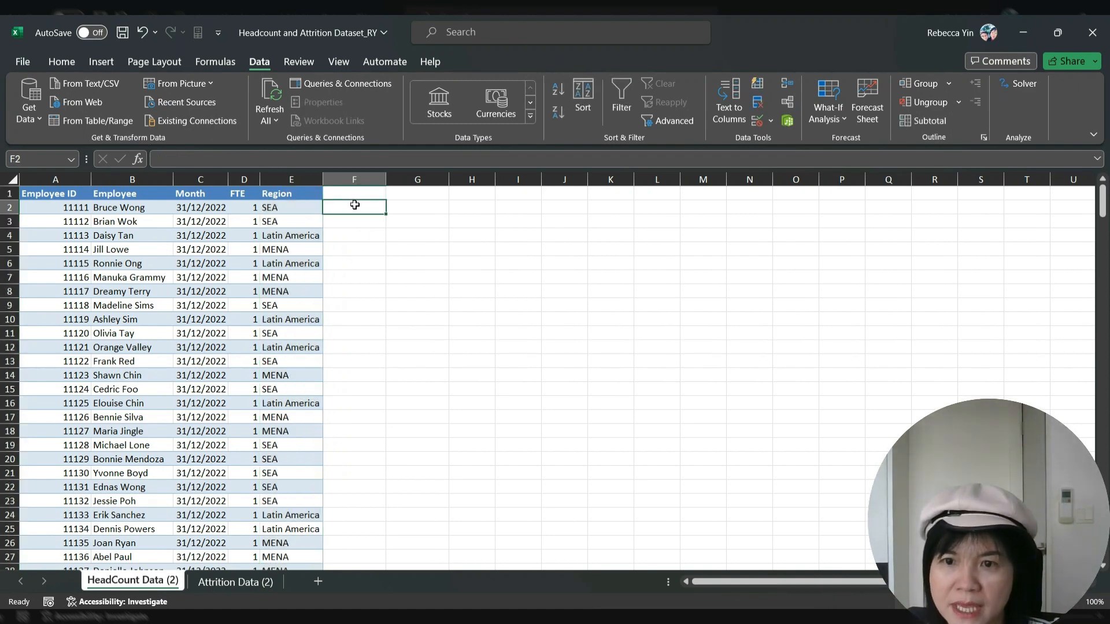
{"action": "left_click", "coordinate": [354, 192]}
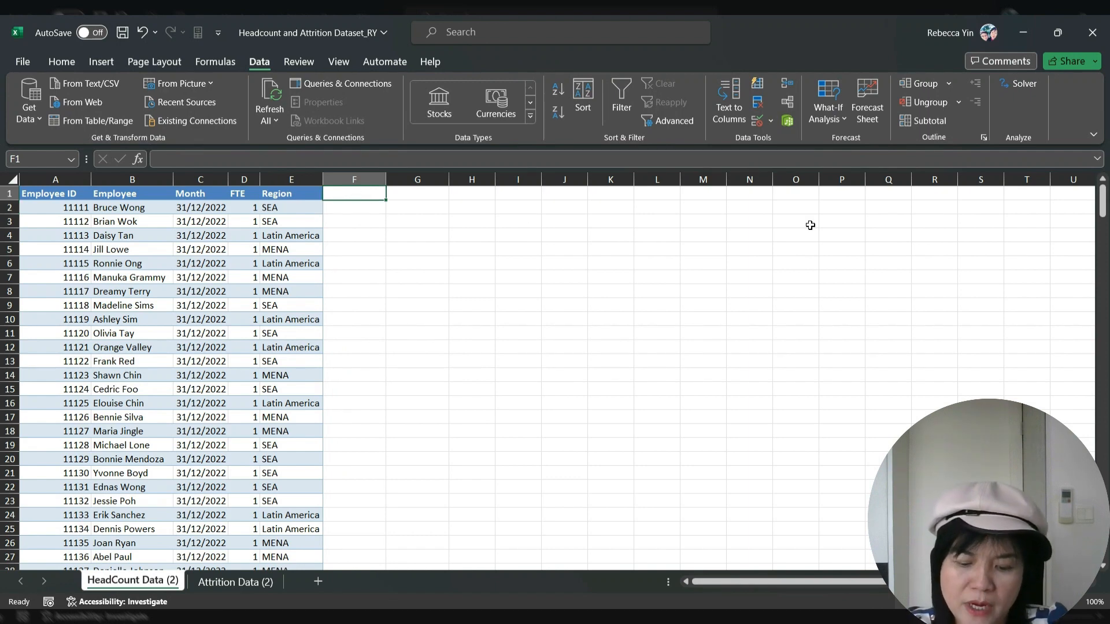
{"action": "type", "text": "Exit Date"}
{"action": "key", "text": "Return"}
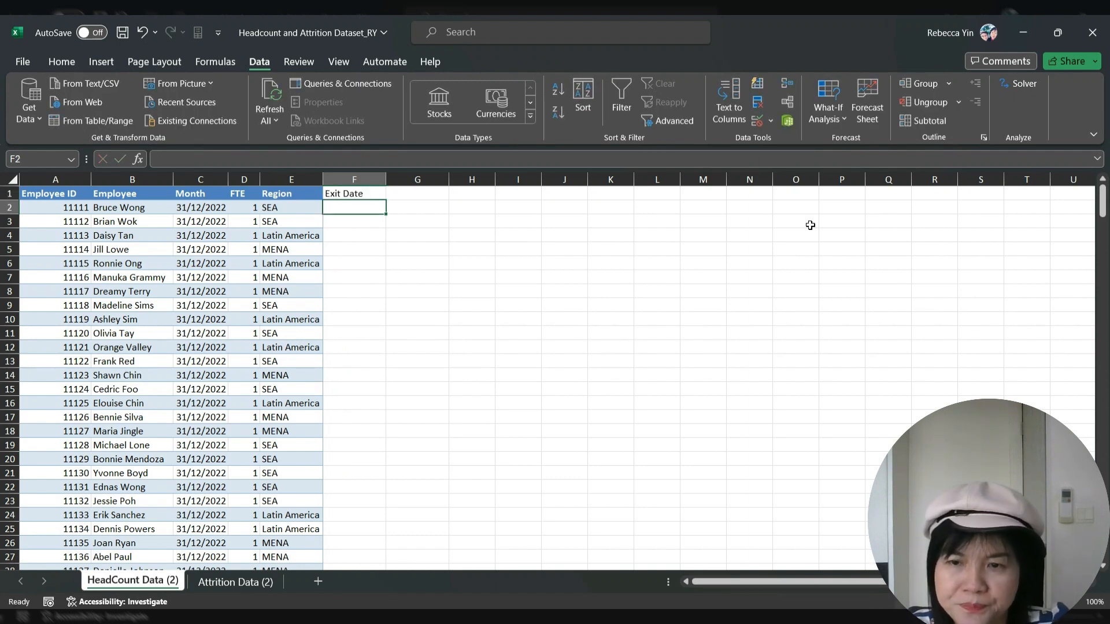
In F2, enter a VLOOKUP of A2 against the Attrition Data Employee ID–Exit Date range, column 2, FALSE
{"action": "type", "text": "=vlok"}
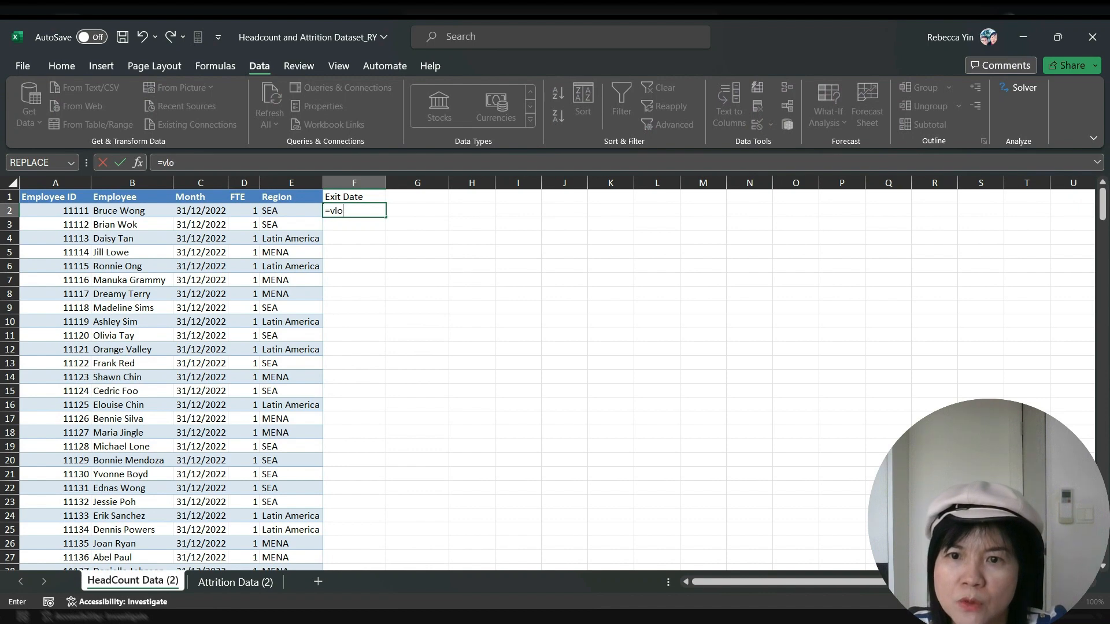
{"action": "key", "text": "BackSpace"}
{"action": "type", "text": "ou"}
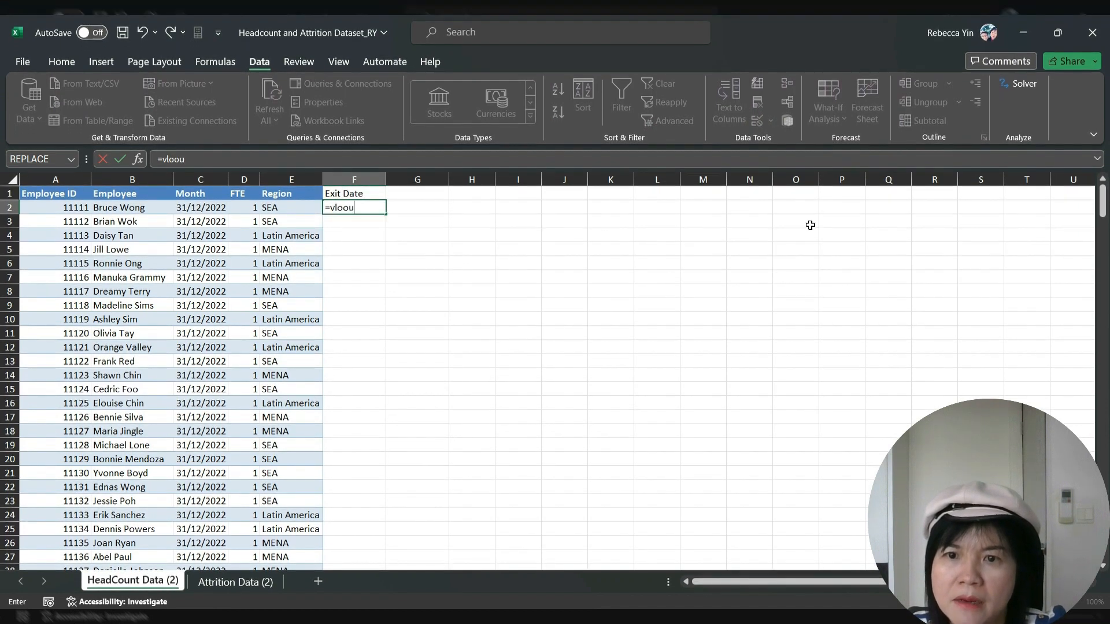
{"action": "key", "text": "BackSpace"}
{"action": "type", "text": "kup("}
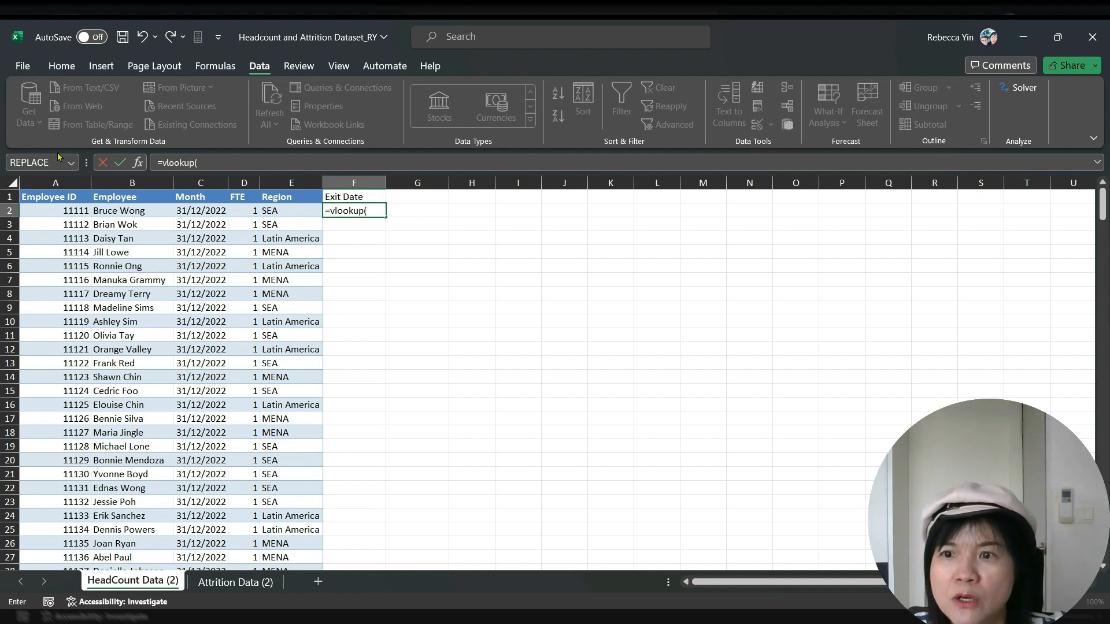
{"action": "left_click", "coordinate": [70, 213]}
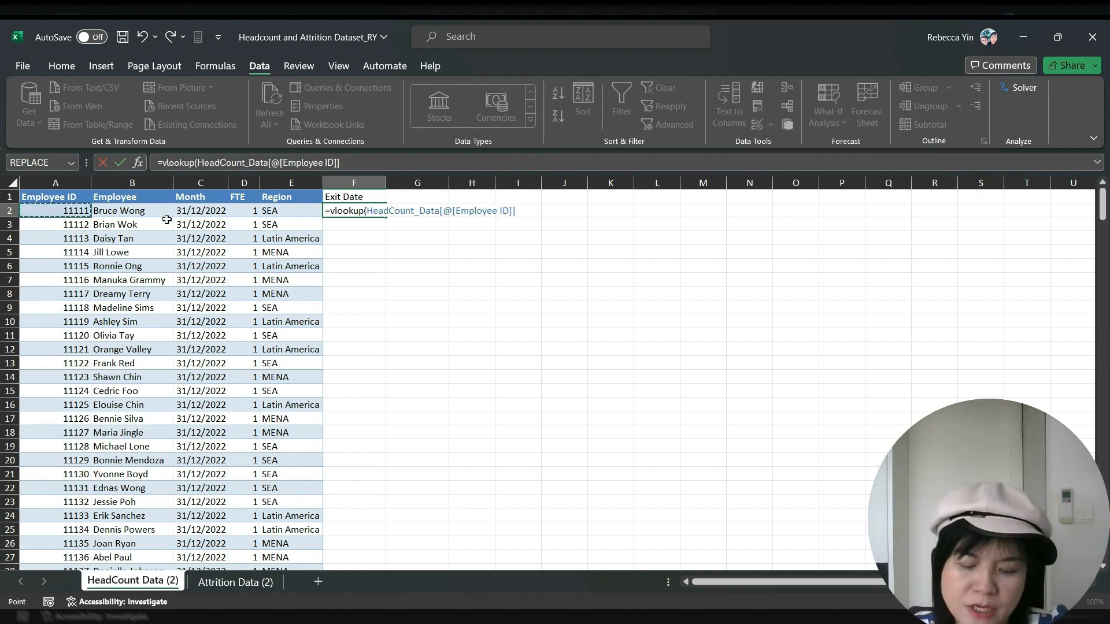
{"action": "type", "text": ","}
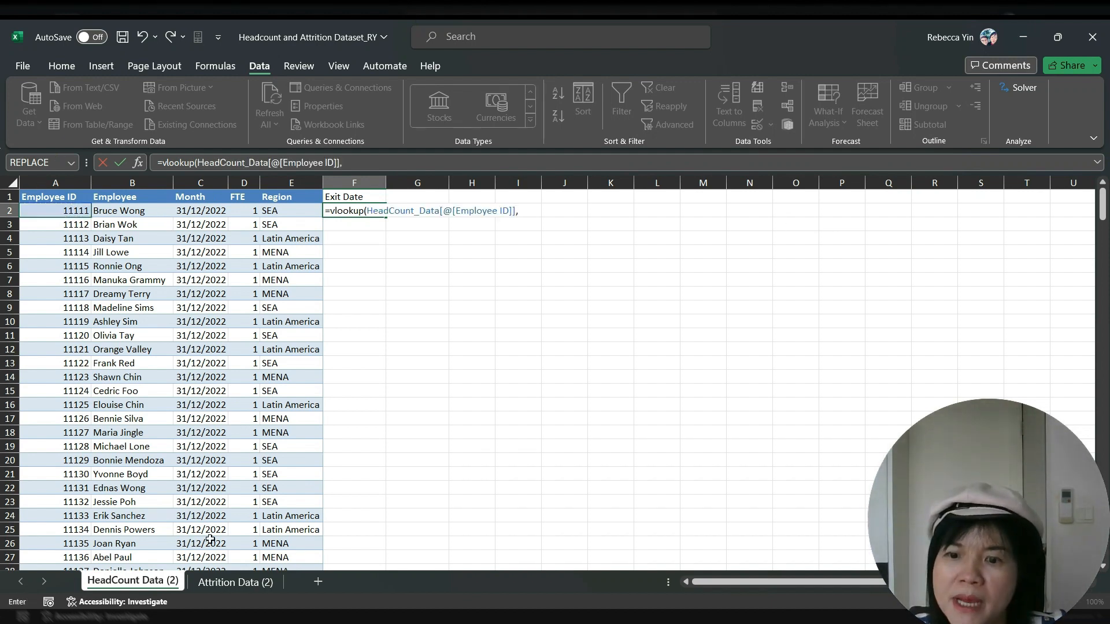
{"action": "left_click", "coordinate": [256, 583]}
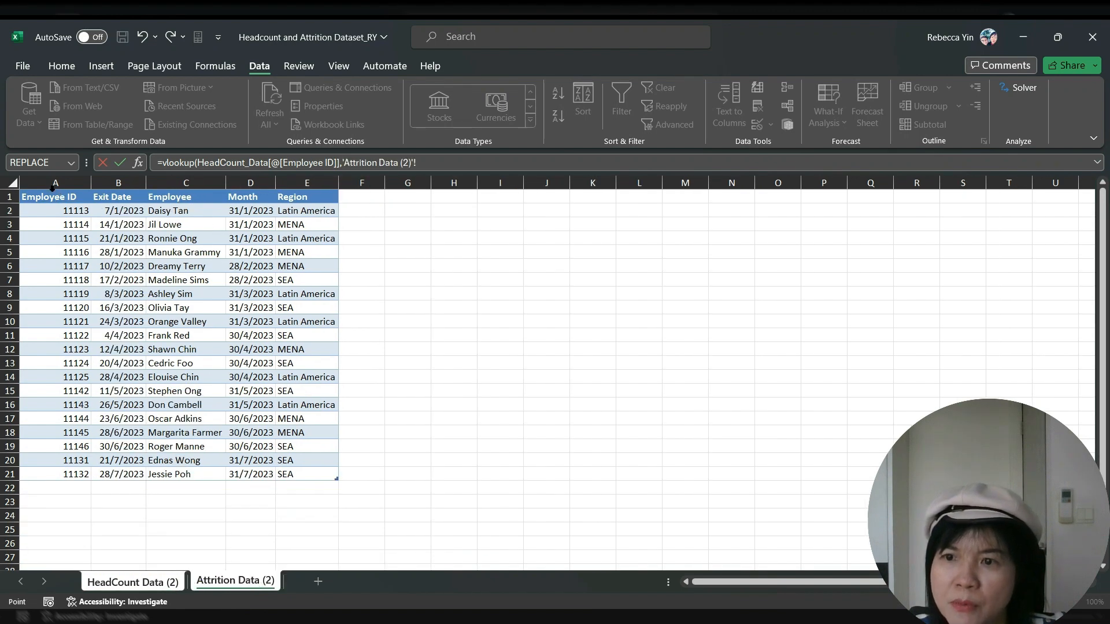
{"action": "left_click_drag", "start_coordinate": [64, 209], "coordinate": [119, 469]}
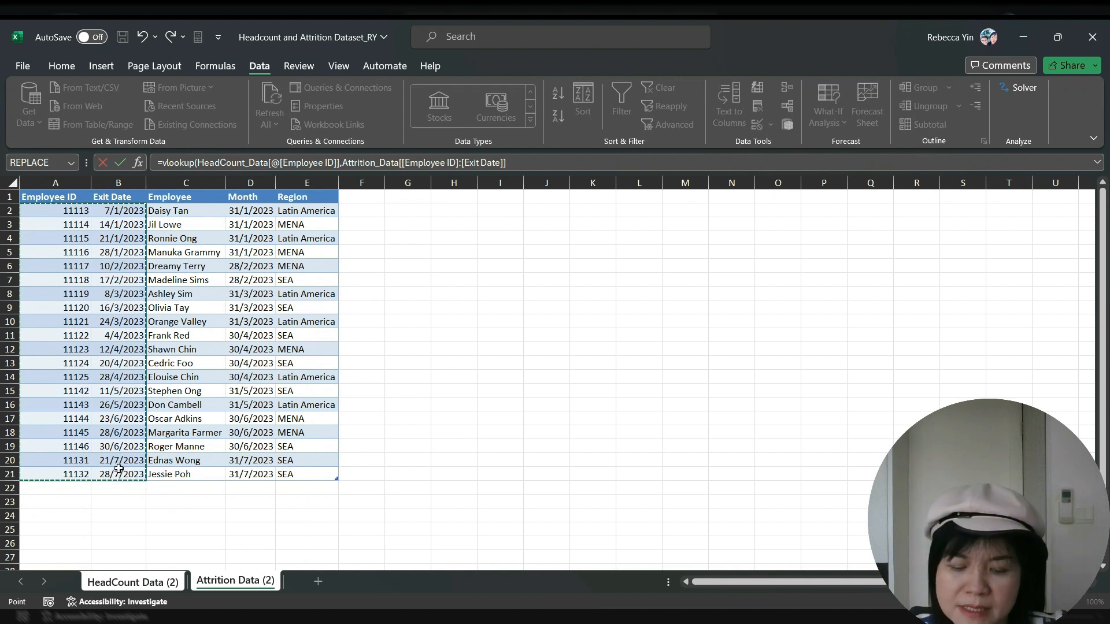
{"action": "type", "text": ",2,"}
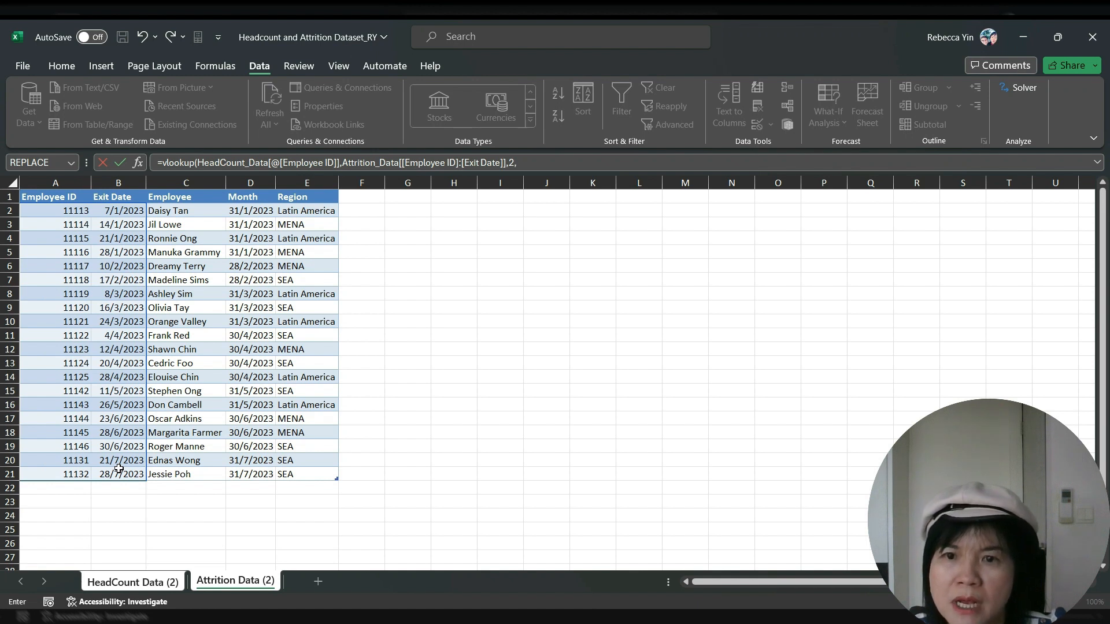
{"action": "type", "text": "E)"}
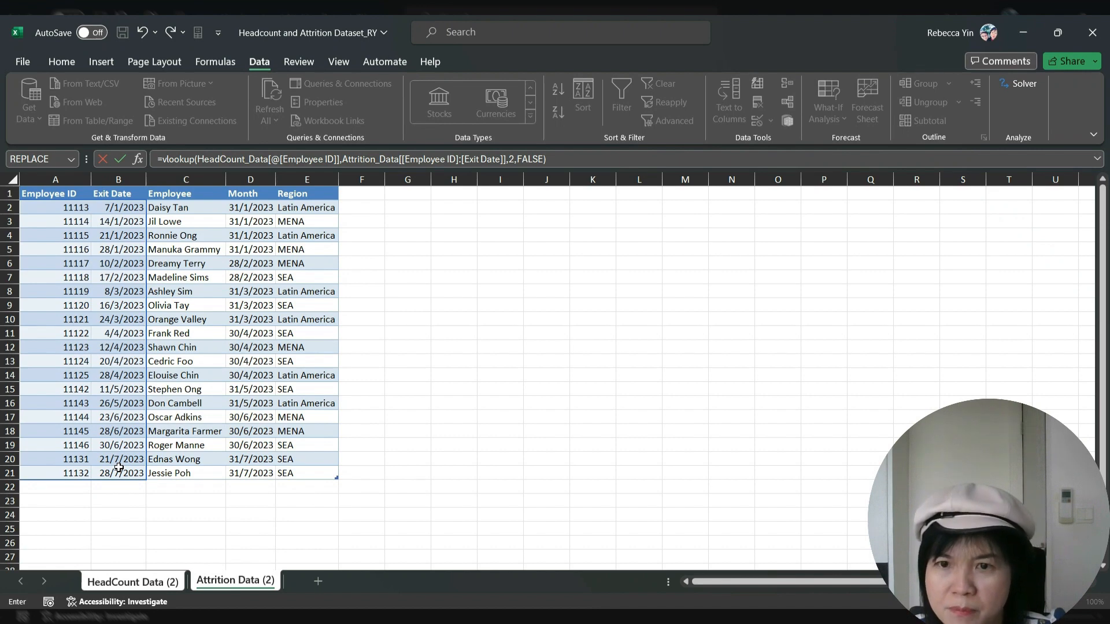
{"action": "key", "text": "Return"}
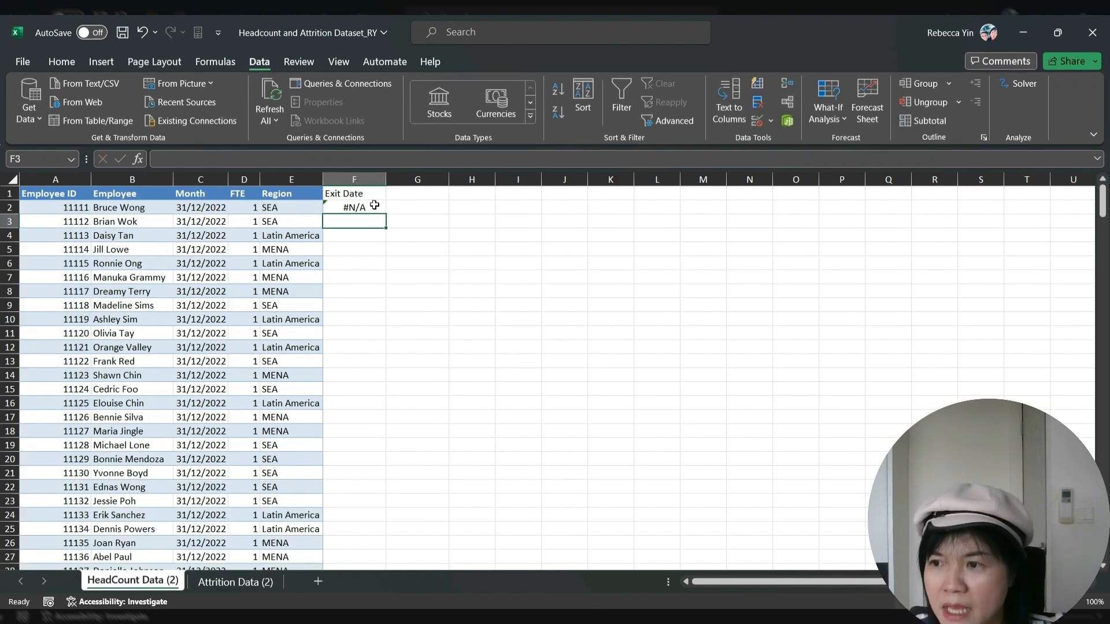
Check F2's #N/A error, then fill the lookup formula down column F to row 316
{"action": "left_click", "coordinate": [326, 204]}
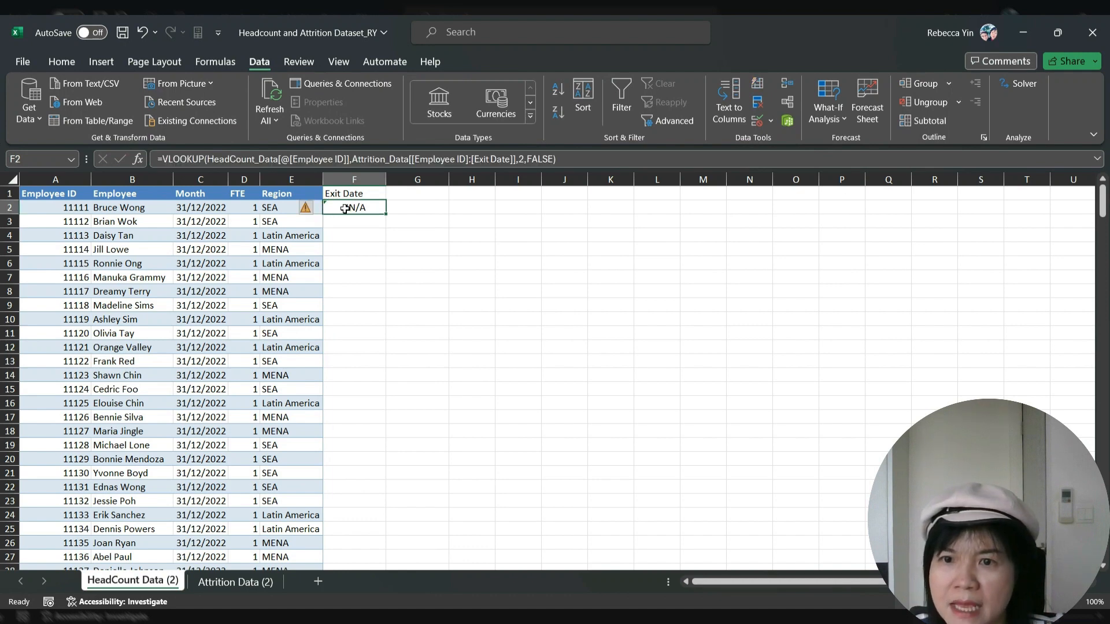
{"action": "left_click", "coordinate": [306, 210]}
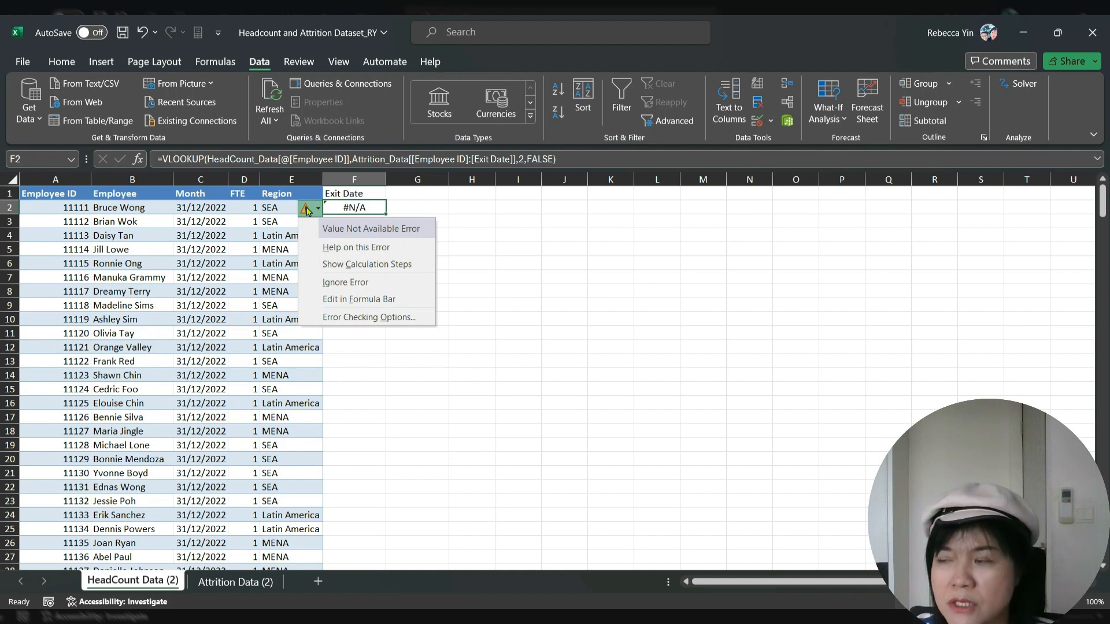
{"action": "left_click", "coordinate": [308, 210]}
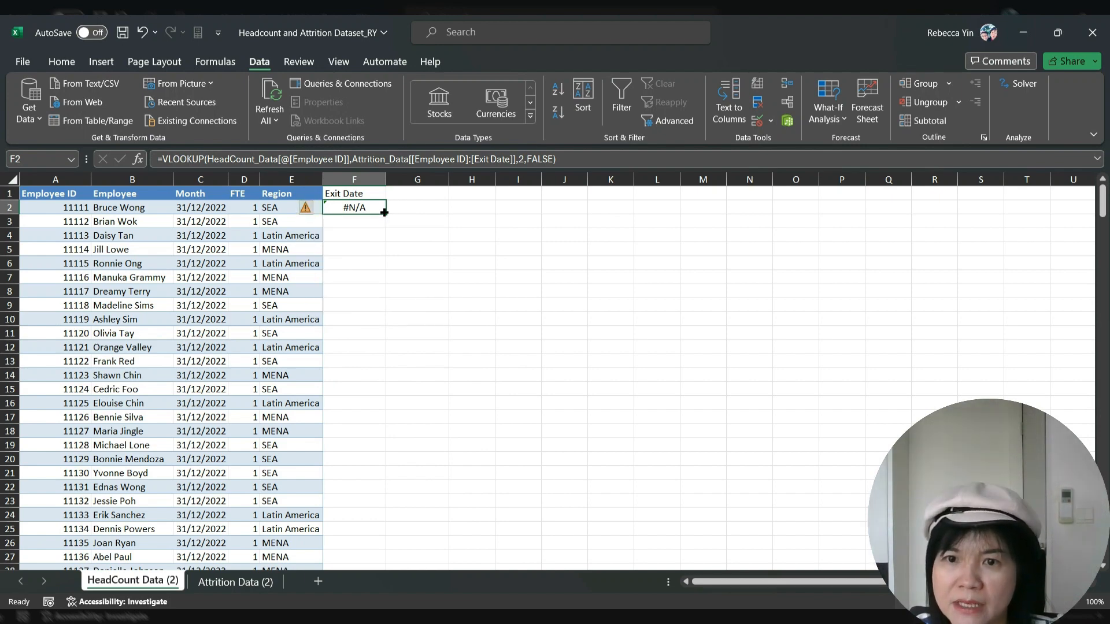
{"action": "left_click_drag", "start_coordinate": [386, 214], "coordinate": [386, 379]}
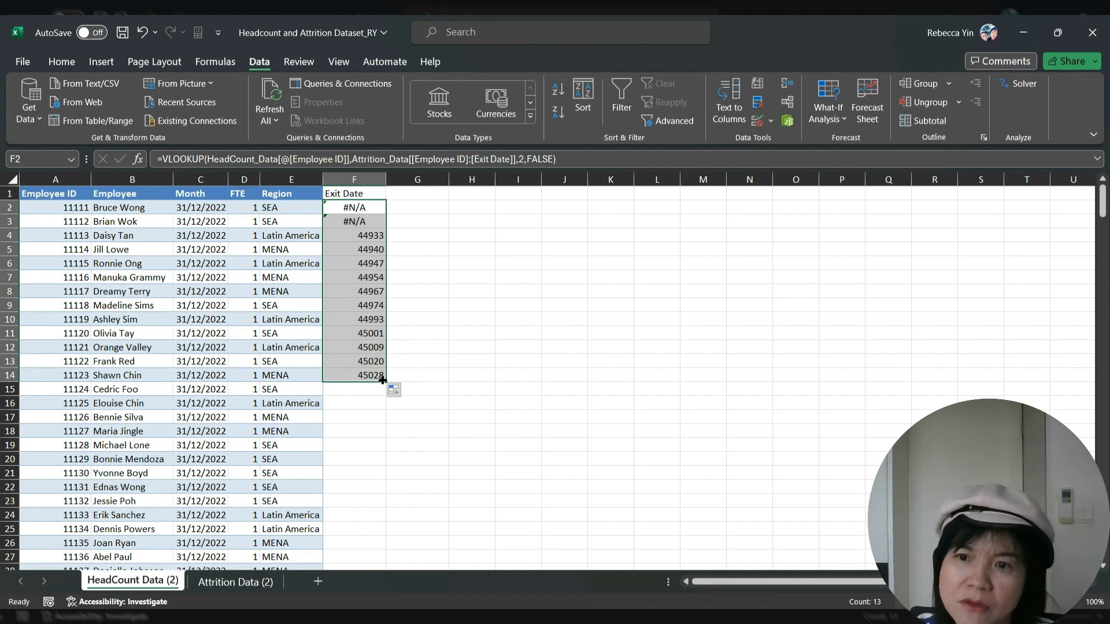
{"action": "left_click_drag", "start_coordinate": [382, 379], "coordinate": [347, 510]}
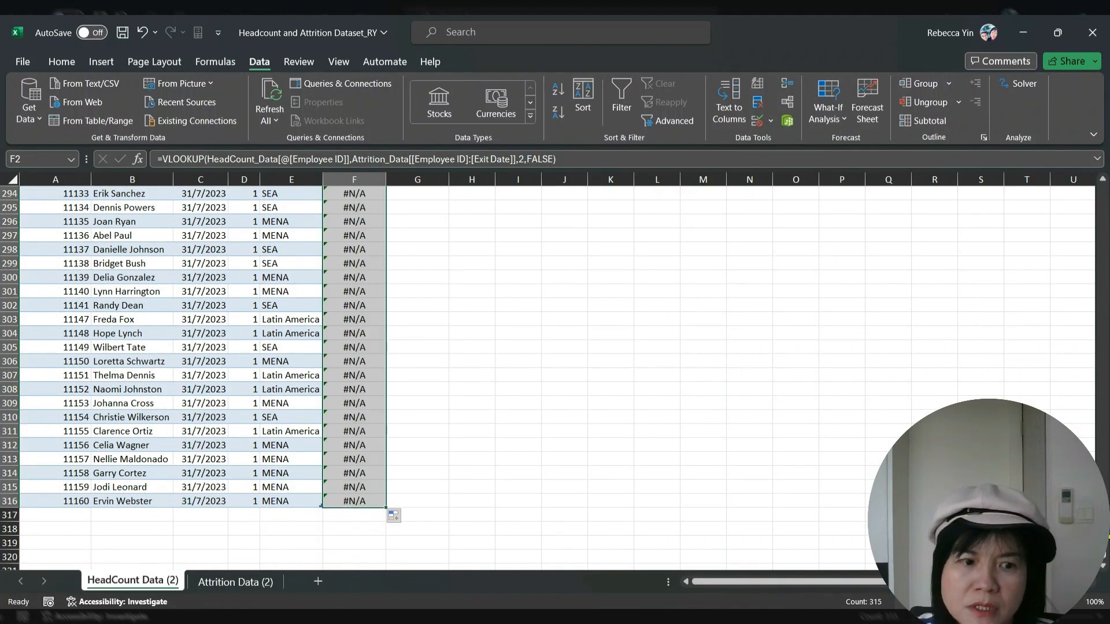
{"action": "left_click_drag", "start_coordinate": [1103, 539], "coordinate": [1104, 104]}
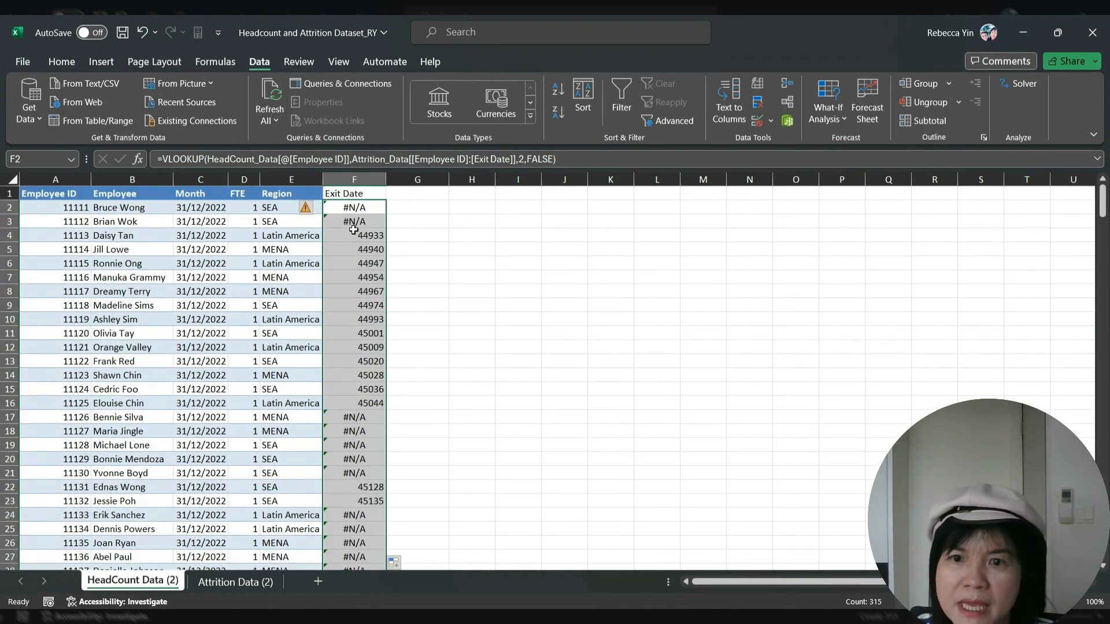
Format column F as Date with the 14/3/2012 type so exit dates read like 7/1/2023
{"action": "right_click", "coordinate": [362, 245]}
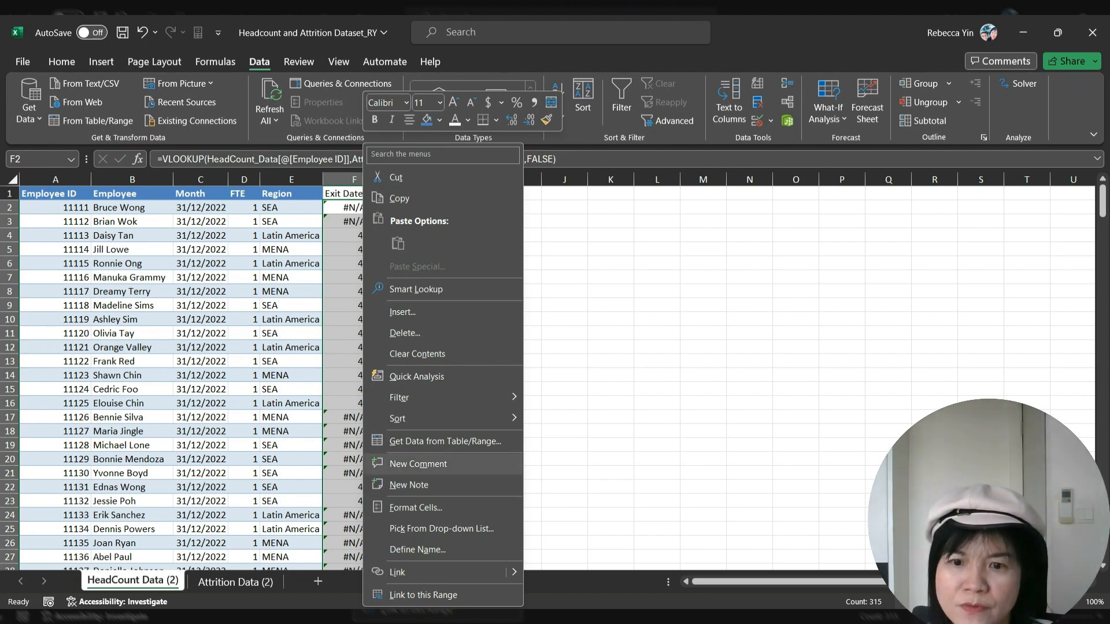
{"action": "left_click", "coordinate": [416, 508]}
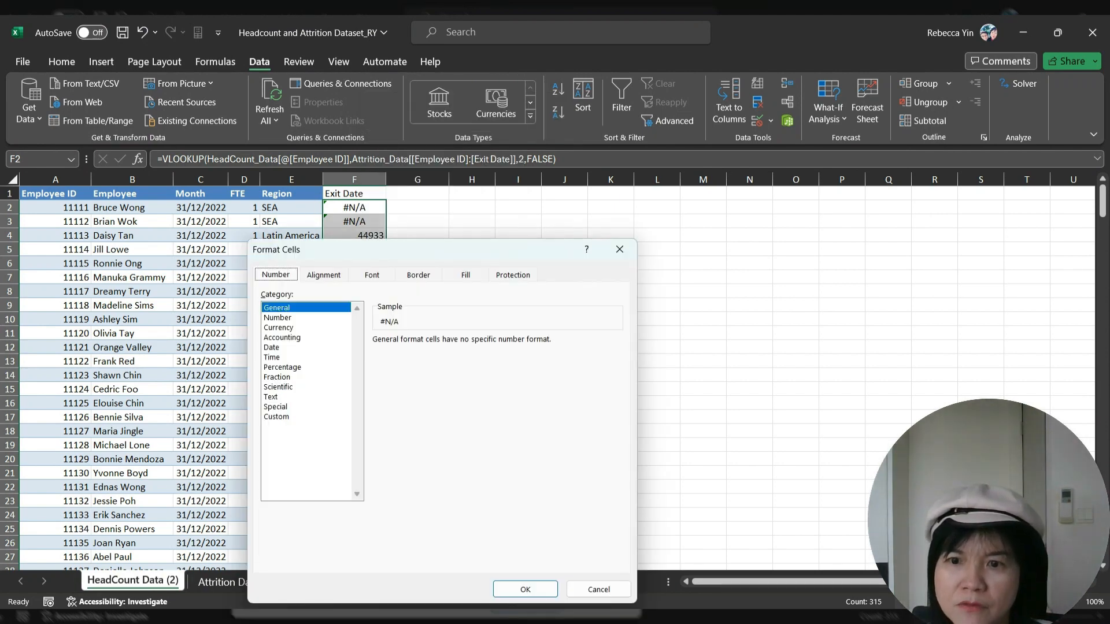
{"action": "left_click", "coordinate": [272, 348]}
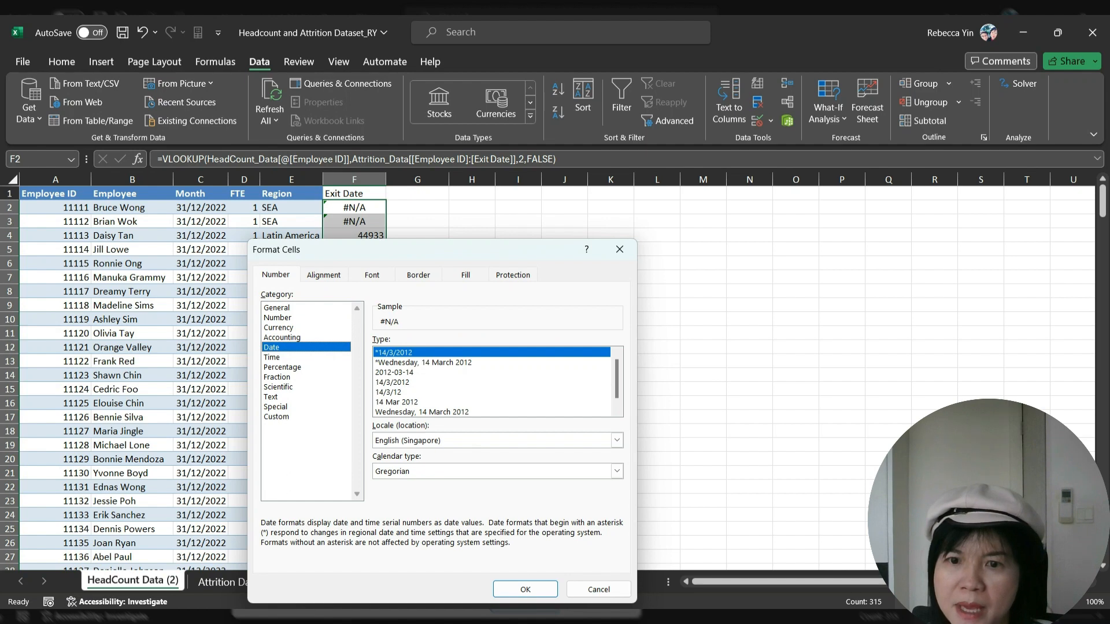
{"action": "left_click", "coordinate": [525, 589]}
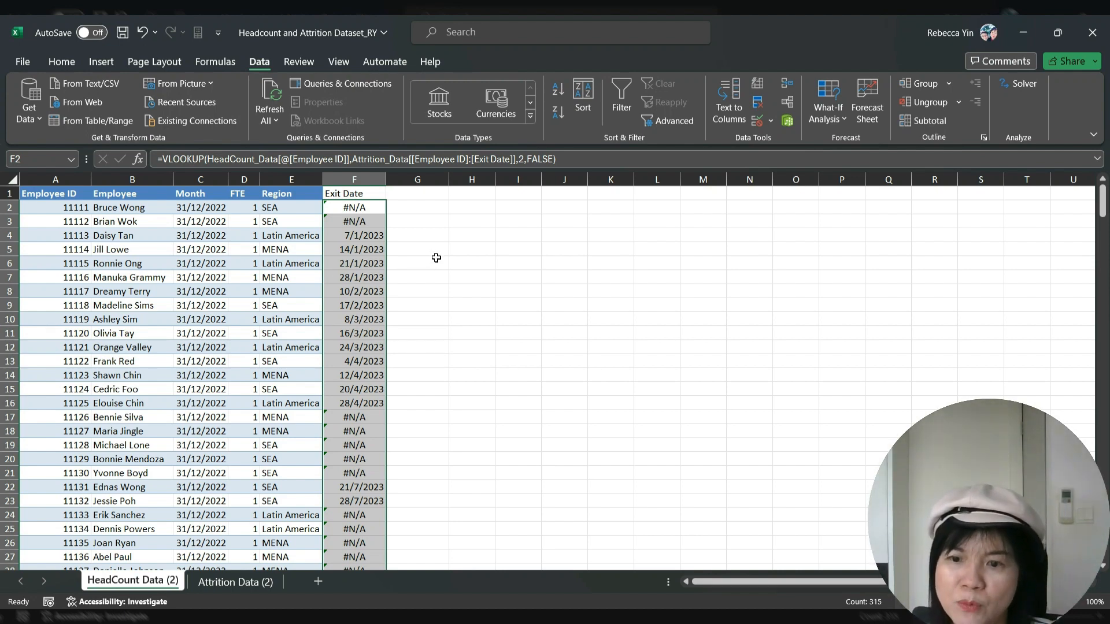
{"action": "left_click", "coordinate": [437, 258]}
Make the Exit Date header in F1 bold with a blue fill
{"action": "left_click", "coordinate": [370, 195]}
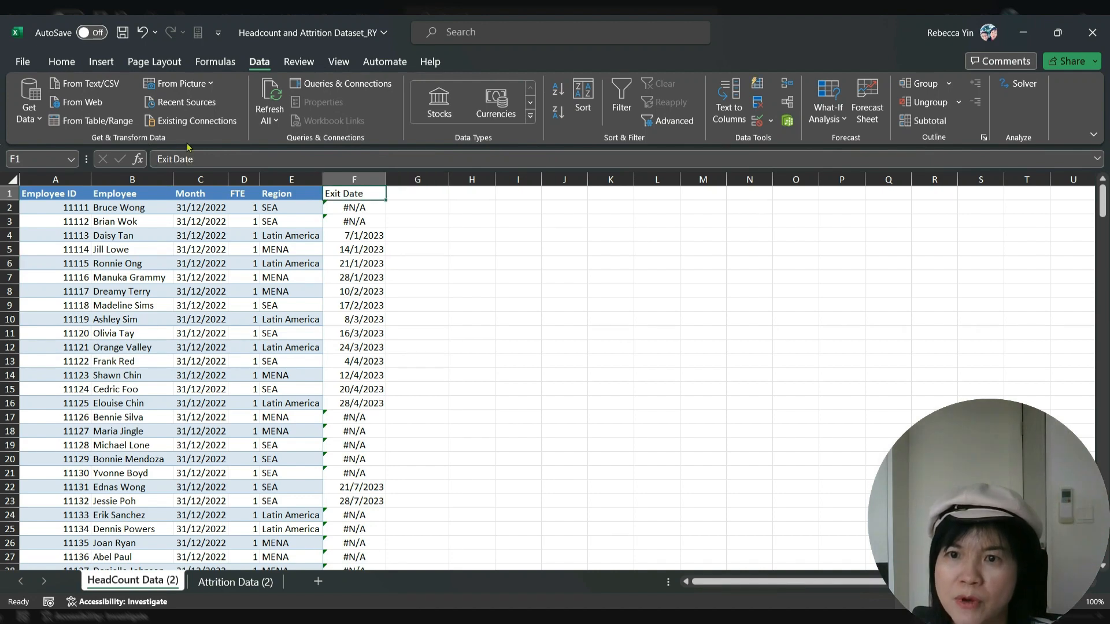
{"action": "left_click", "coordinate": [60, 61]}
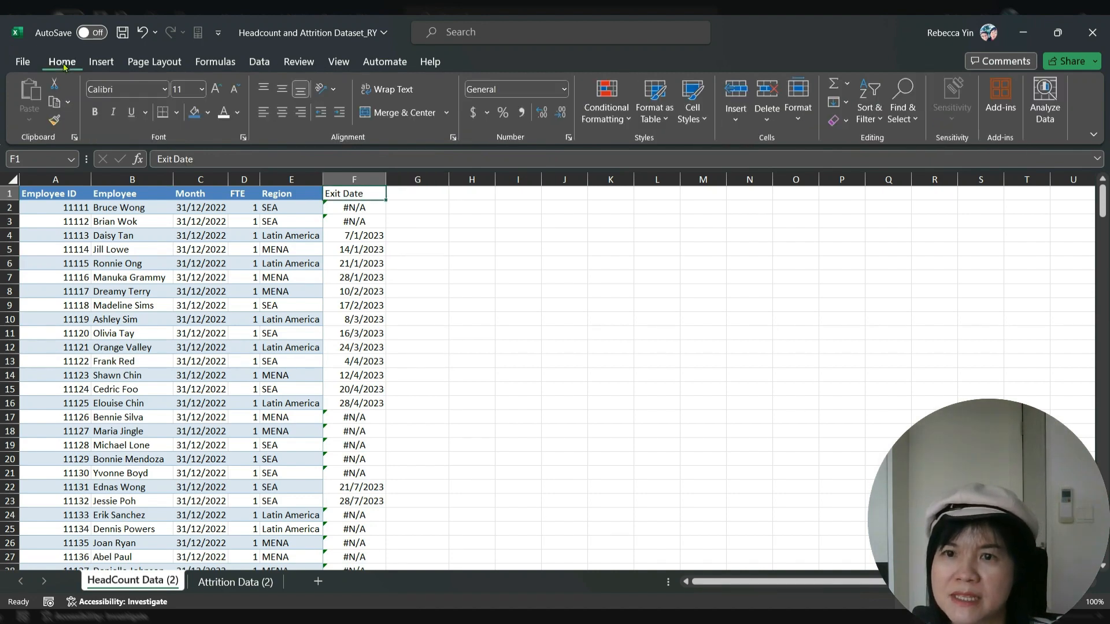
{"action": "left_click", "coordinate": [191, 111]}
{"action": "left_click", "coordinate": [94, 111]}
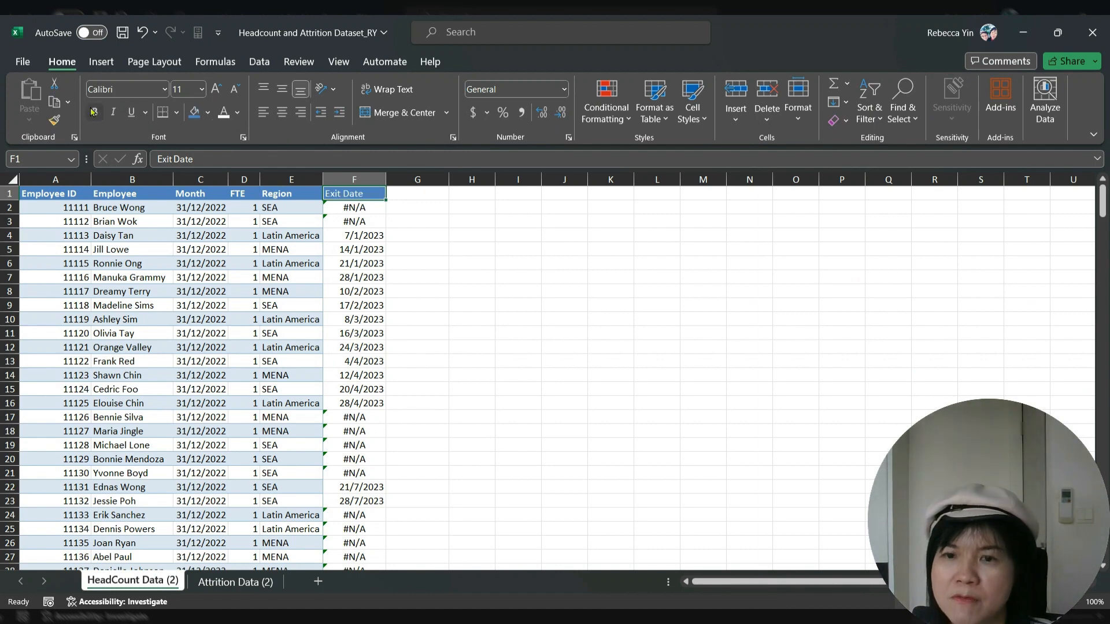
{"action": "left_click", "coordinate": [562, 266]}
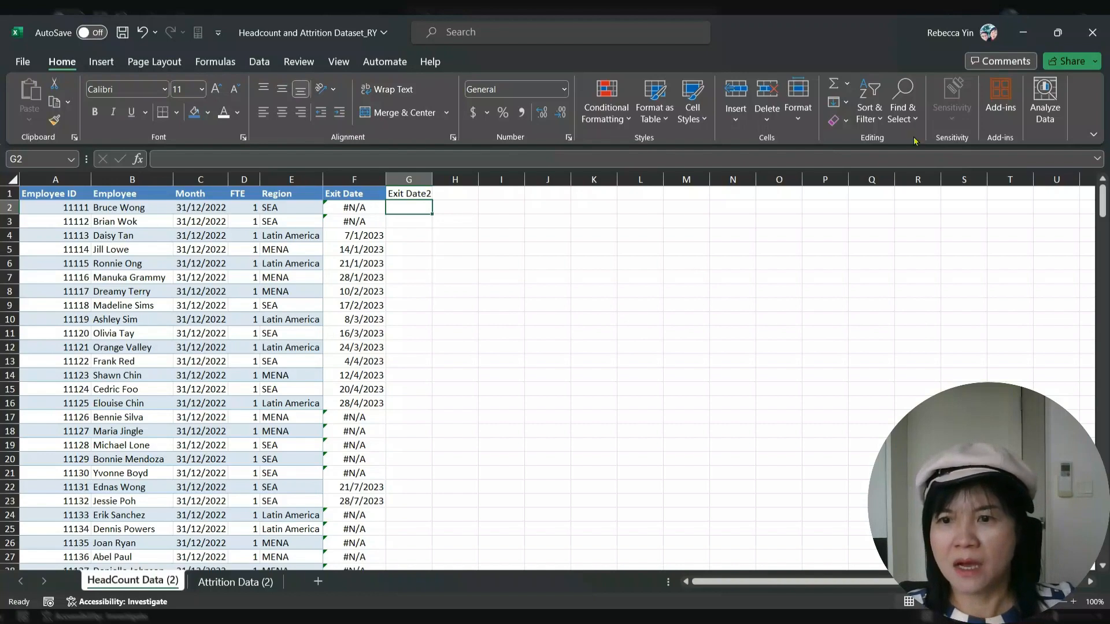
Unhide the hidden Exit Date and Employee columns on the Attrition Data (2) sheet
{"action": "left_click", "coordinate": [234, 580]}
{"action": "left_click", "coordinate": [346, 295]}
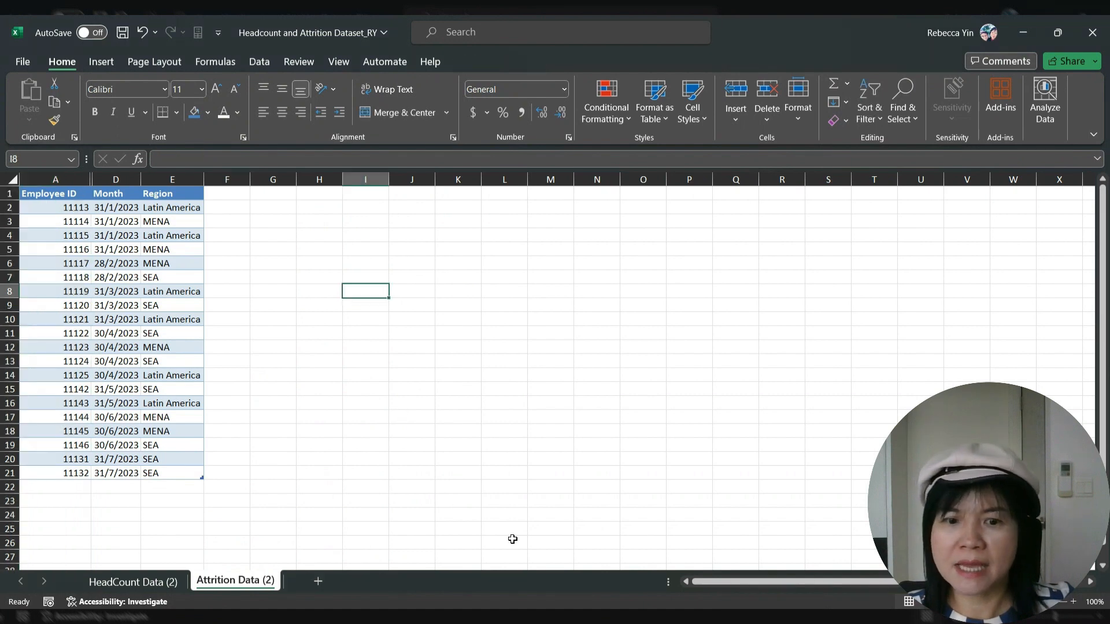
{"action": "left_click", "coordinate": [83, 182]}
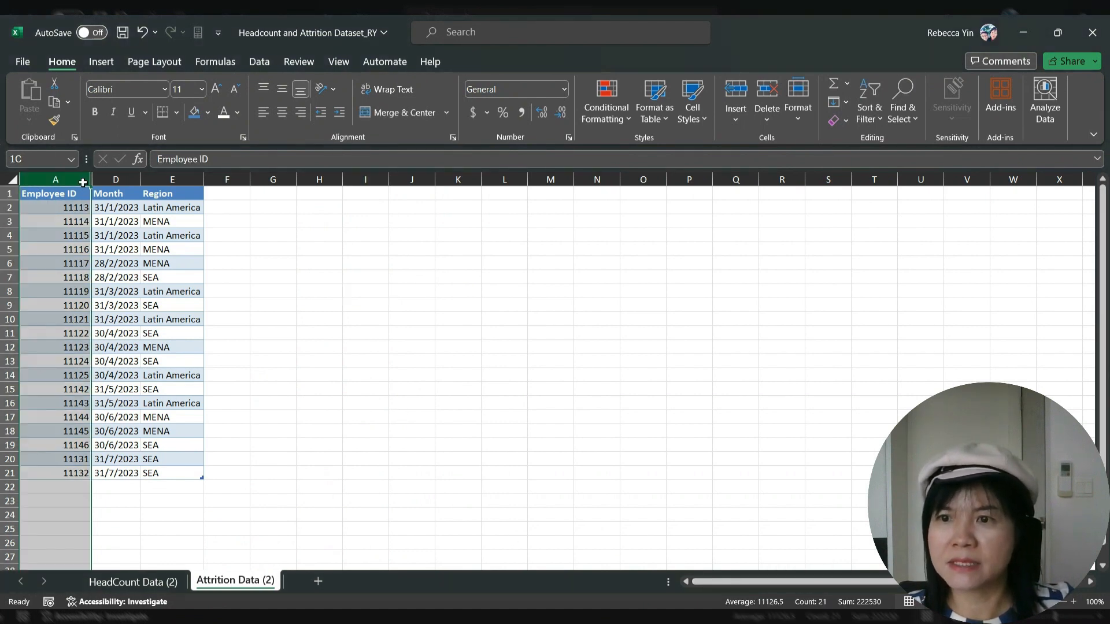
{"action": "left_click_drag", "start_coordinate": [83, 182], "coordinate": [110, 180]}
{"action": "right_click", "coordinate": [104, 186]}
{"action": "left_click", "coordinate": [173, 454]}
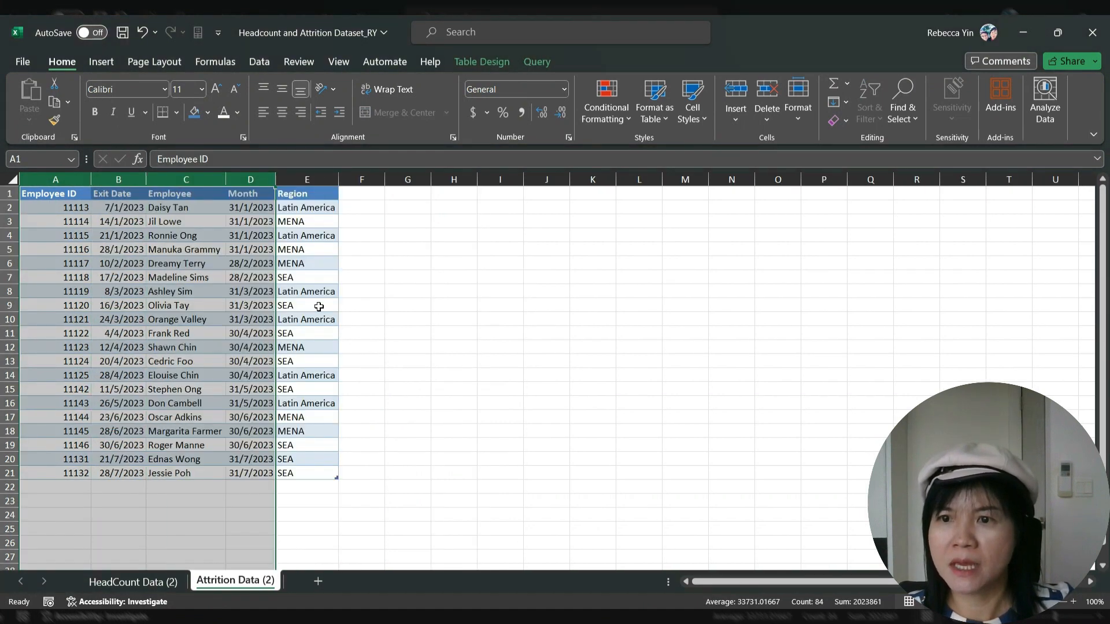
{"action": "left_click", "coordinate": [319, 306]}
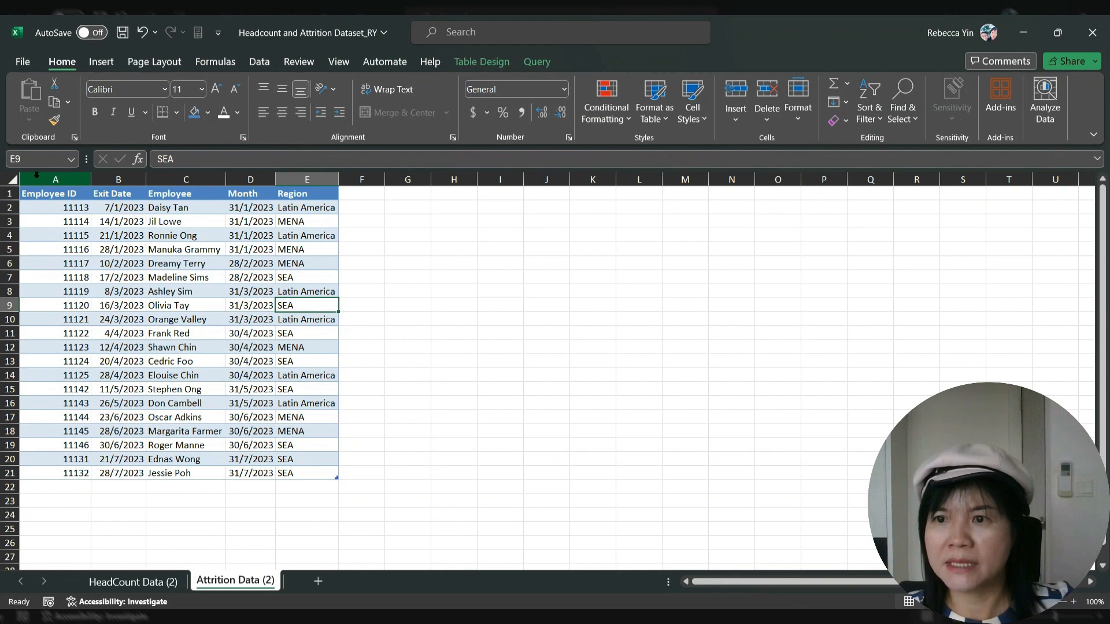
Copy the Exit Date and Employee columns and insert them as copied cells at column A
{"action": "left_click_drag", "start_coordinate": [115, 180], "coordinate": [147, 185]}
{"action": "right_click", "coordinate": [147, 185]}
{"action": "left_click", "coordinate": [181, 243]}
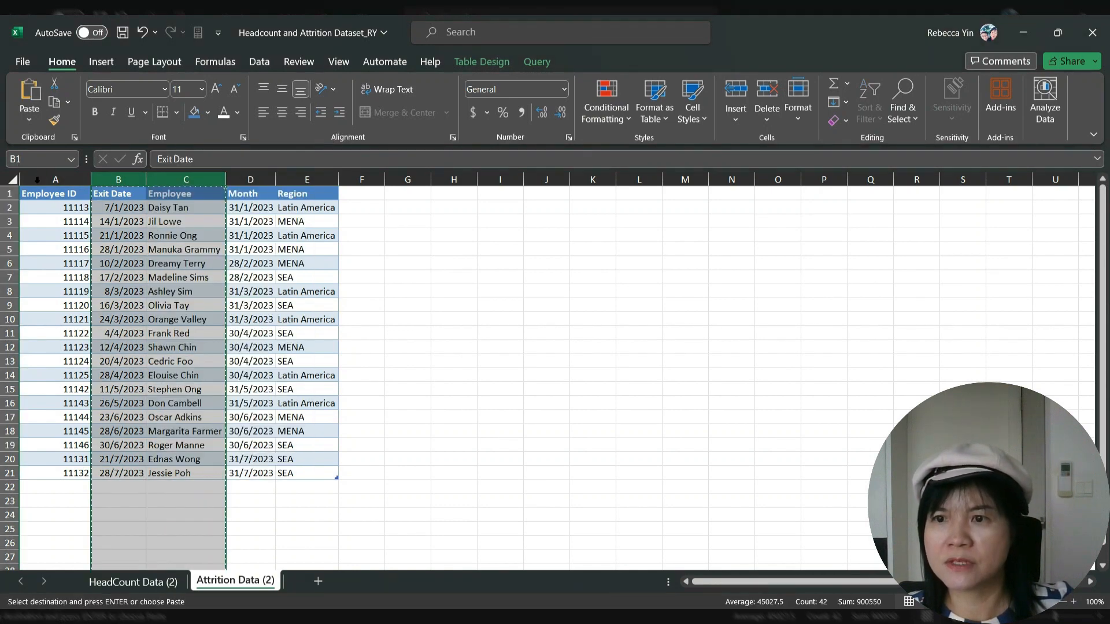
{"action": "left_click", "coordinate": [39, 179]}
{"action": "right_click", "coordinate": [52, 183]}
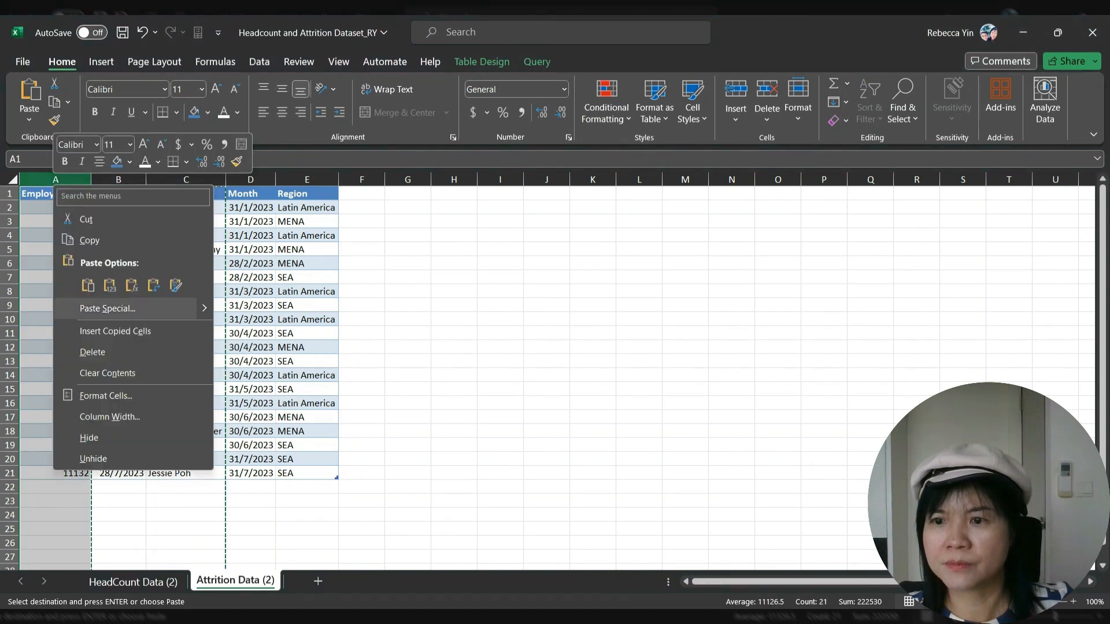
{"action": "left_click", "coordinate": [110, 330]}
{"action": "left_click", "coordinate": [235, 304]}
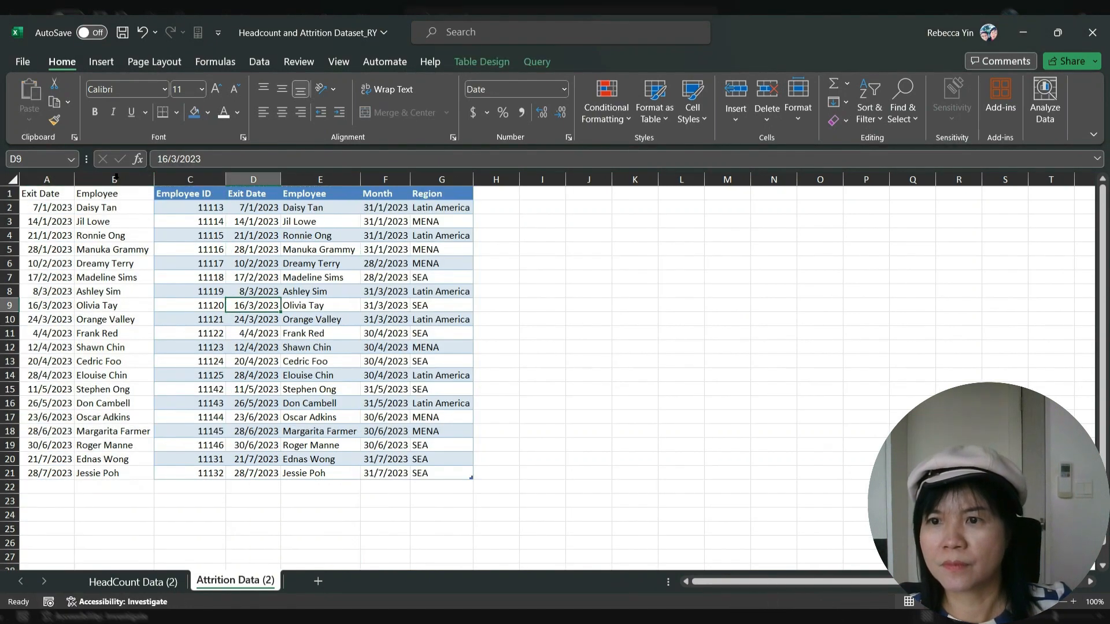
Move the copied Exit Date column after the Employee copy using Insert Cut Cells
{"action": "left_click", "coordinate": [46, 180]}
{"action": "right_click", "coordinate": [51, 182]}
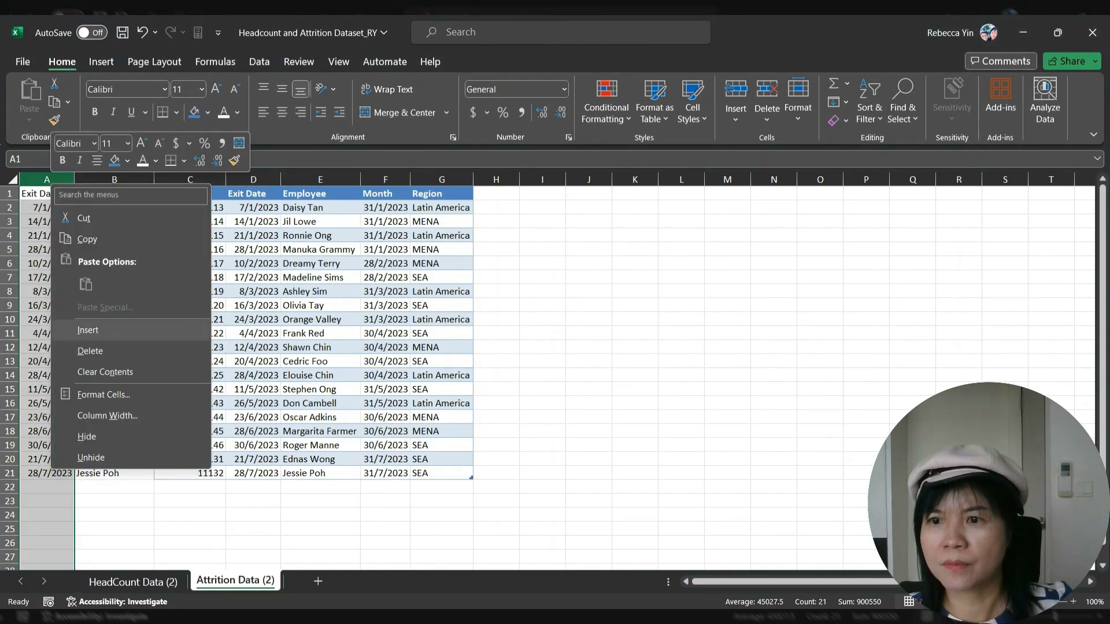
{"action": "left_click", "coordinate": [84, 218]}
{"action": "left_click", "coordinate": [167, 179]}
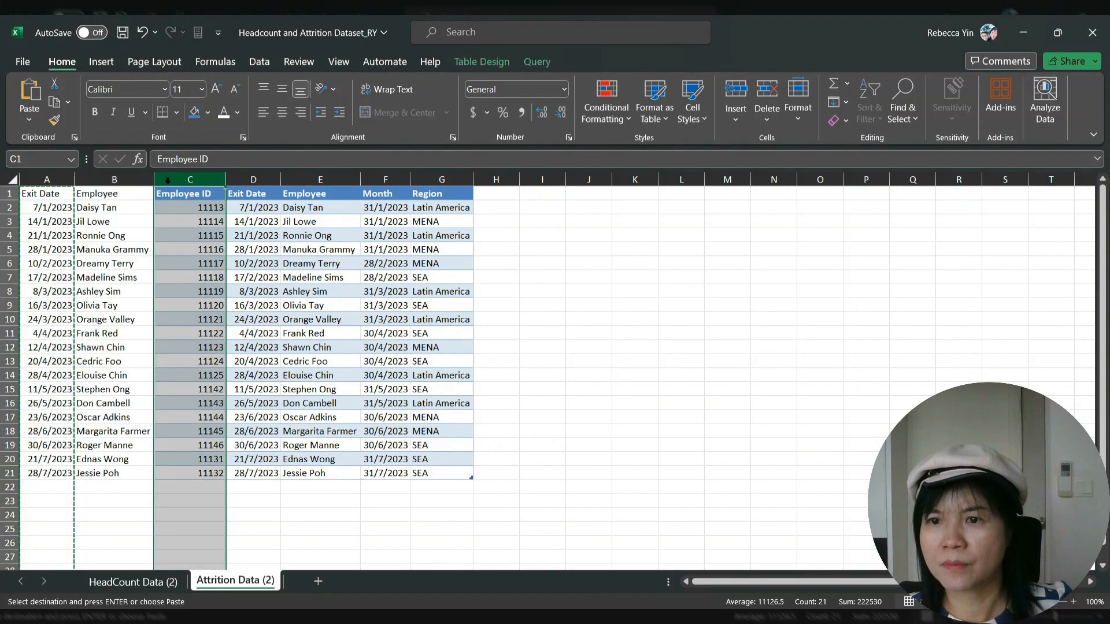
{"action": "right_click", "coordinate": [169, 179]}
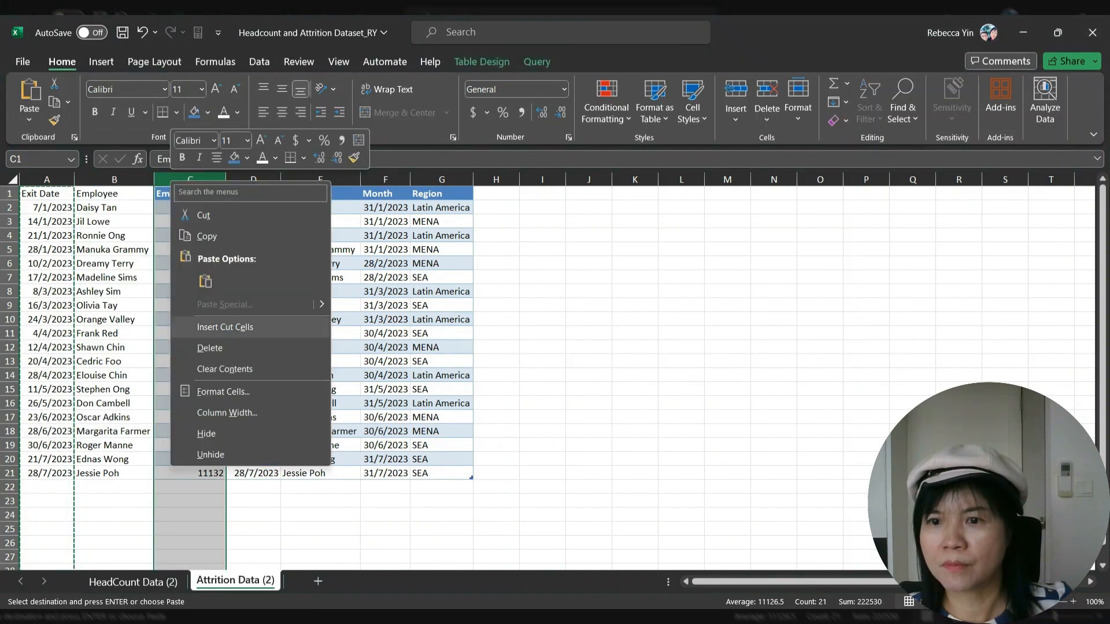
{"action": "left_click", "coordinate": [220, 327]}
{"action": "left_click", "coordinate": [204, 301]}
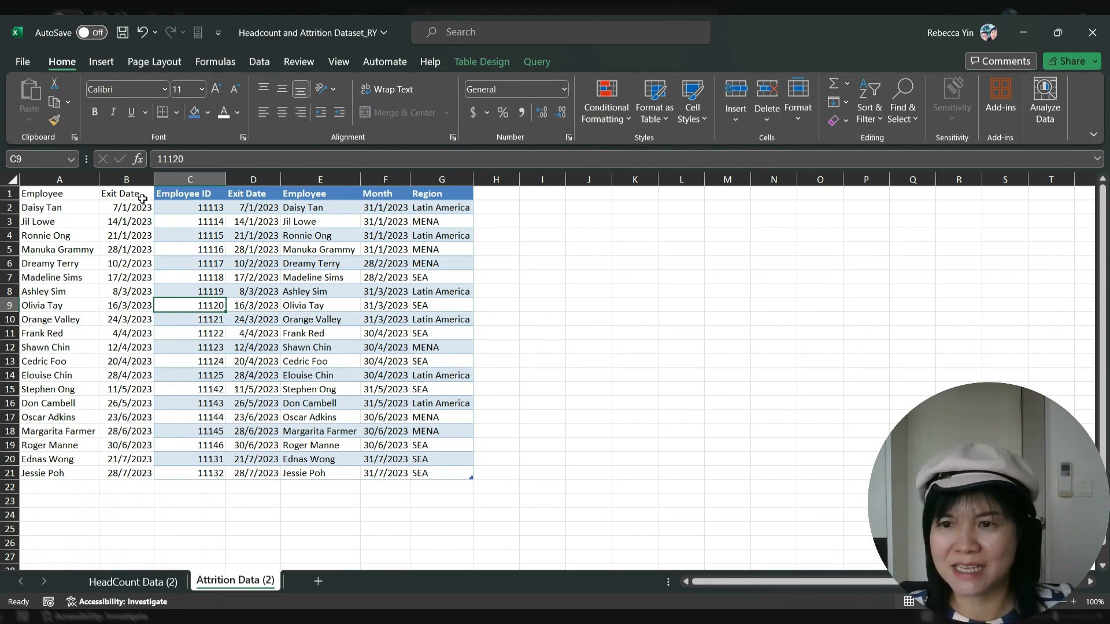
Enter =VLOOKUP(Employee ID,'Attrition Data (2)'!A2:C21,2,FALSE) in G2 and fill it down to G13
{"action": "left_click", "coordinate": [132, 582]}
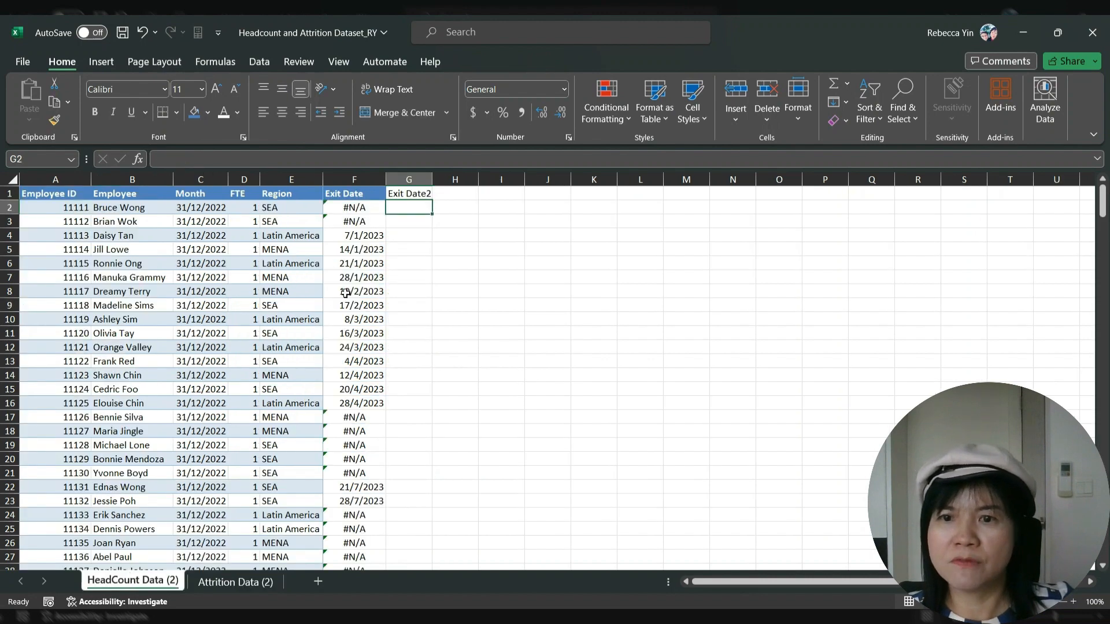
{"action": "type", "text": "vlookup("}
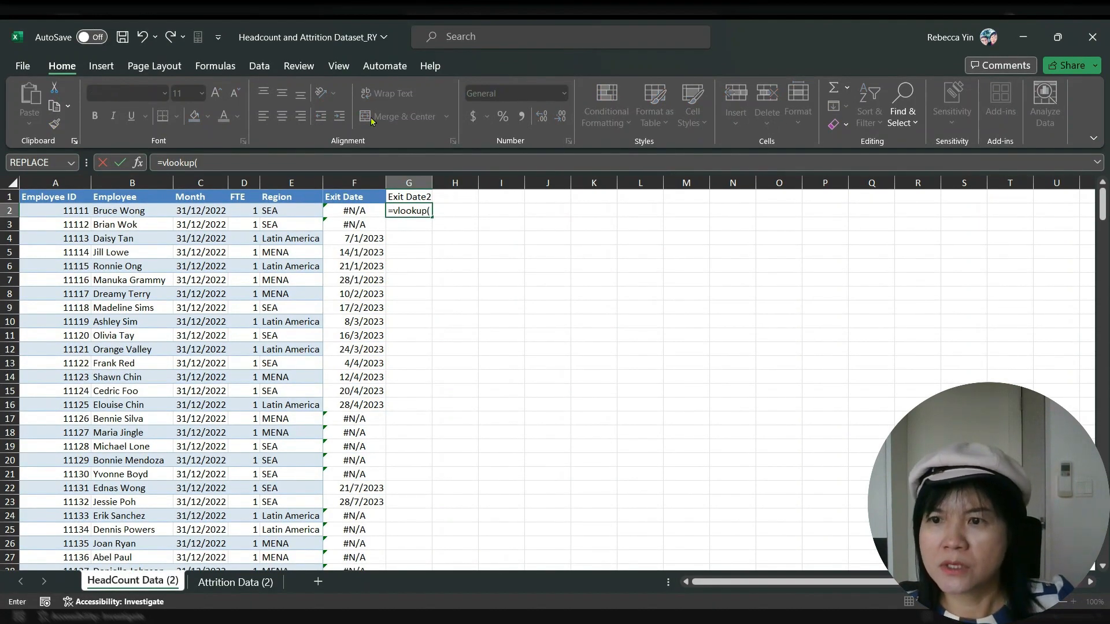
{"action": "left_click", "coordinate": [80, 210]}
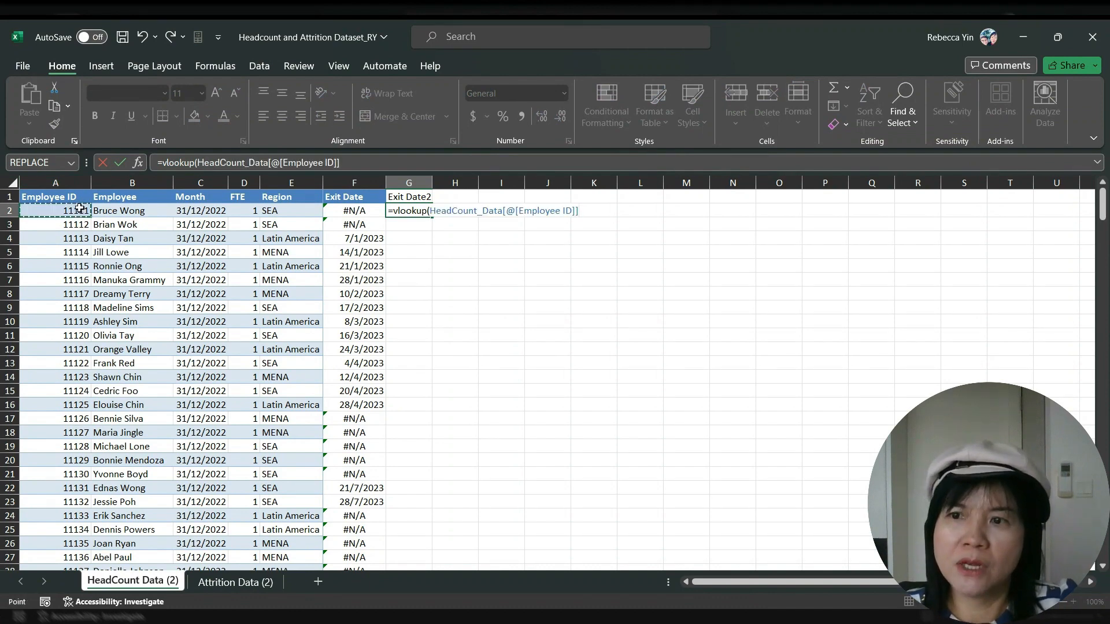
{"action": "type", "text": ","}
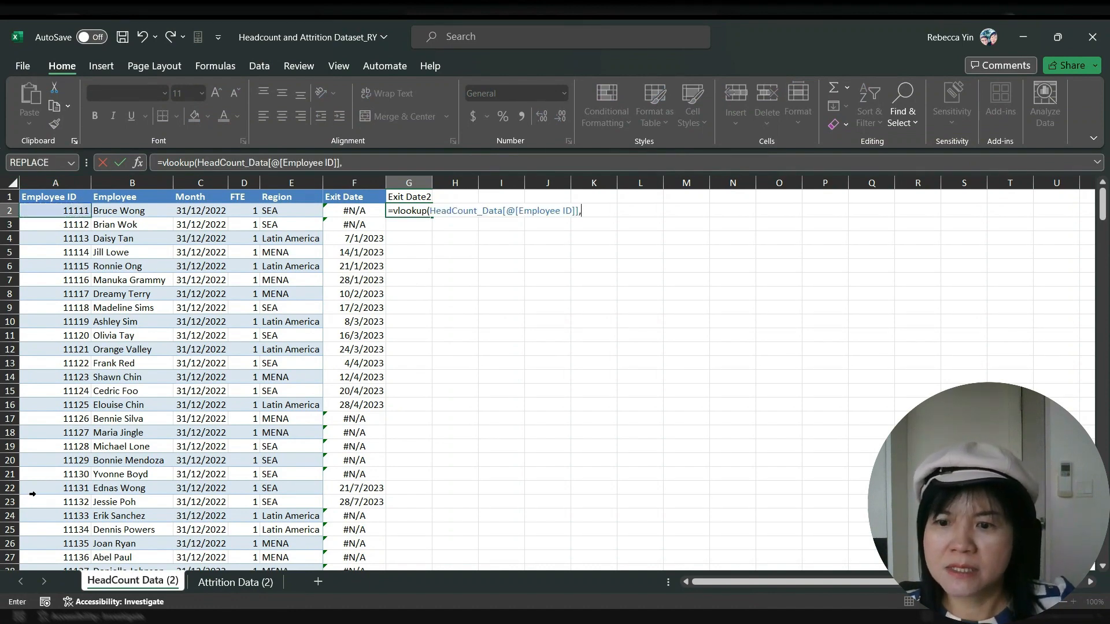
{"action": "left_click", "coordinate": [243, 581]}
{"action": "left_click_drag", "start_coordinate": [40, 211], "coordinate": [210, 470]}
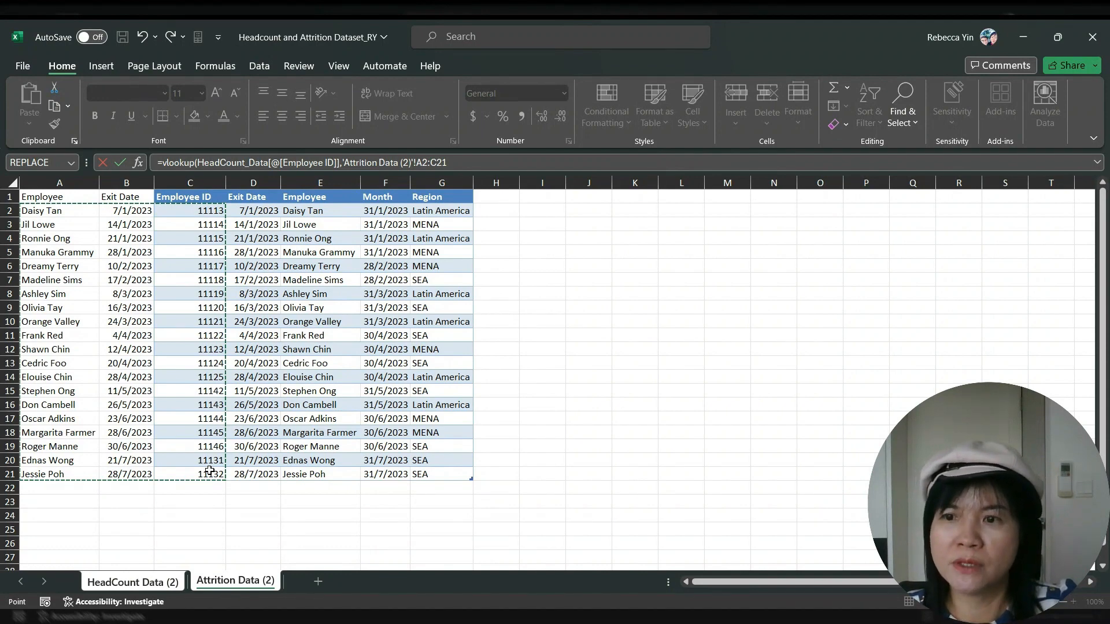
{"action": "type", "text": ",2"}
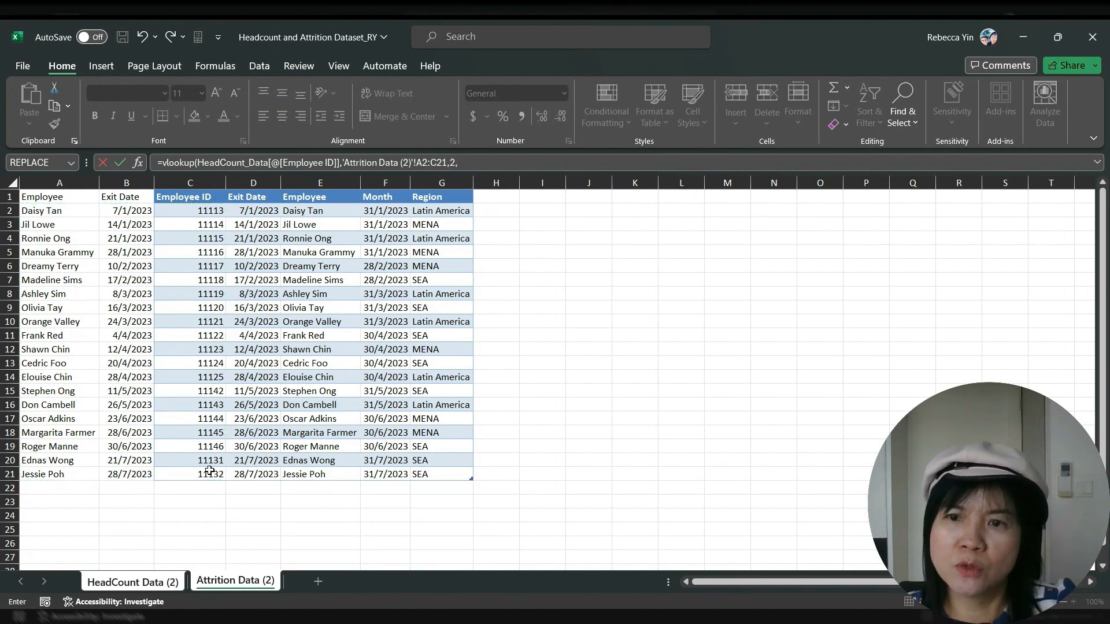
{"action": "type", "text": ",FALE"}
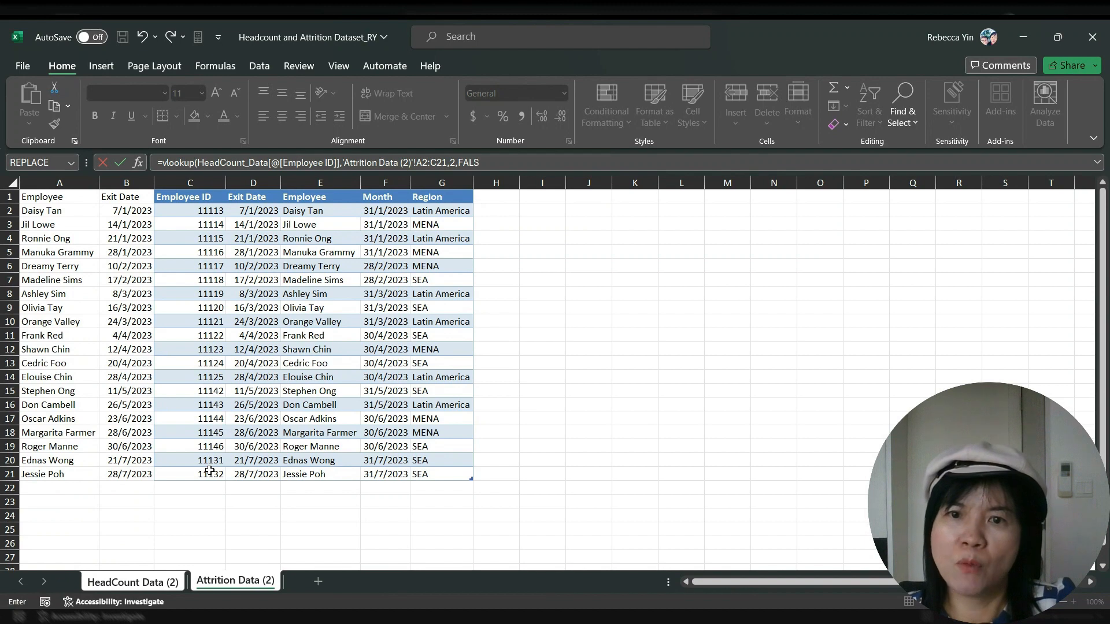
{"action": "type", "text": "e"}
{"action": "key", "text": "BackSpace"}
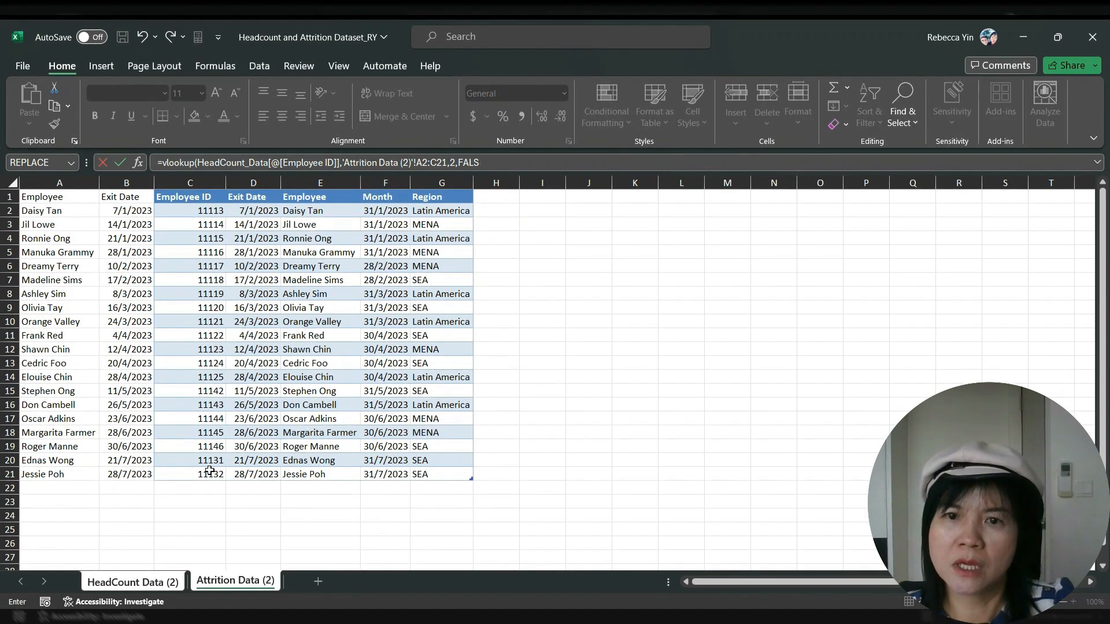
{"action": "type", "text": "E"}
{"action": "key", "text": "Return"}
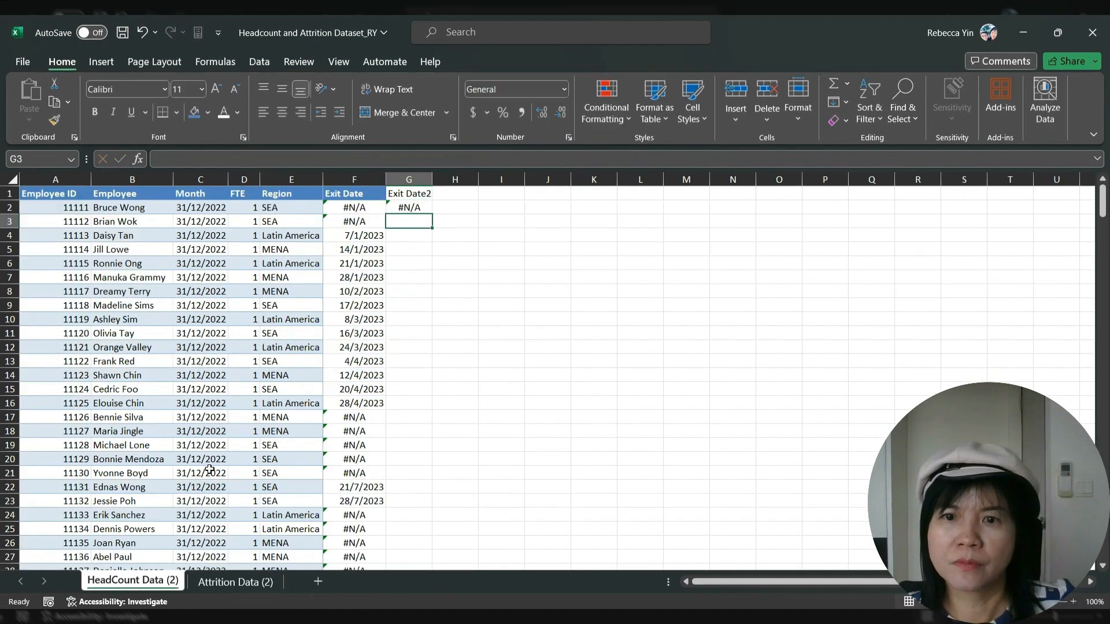
{"action": "left_click", "coordinate": [415, 208]}
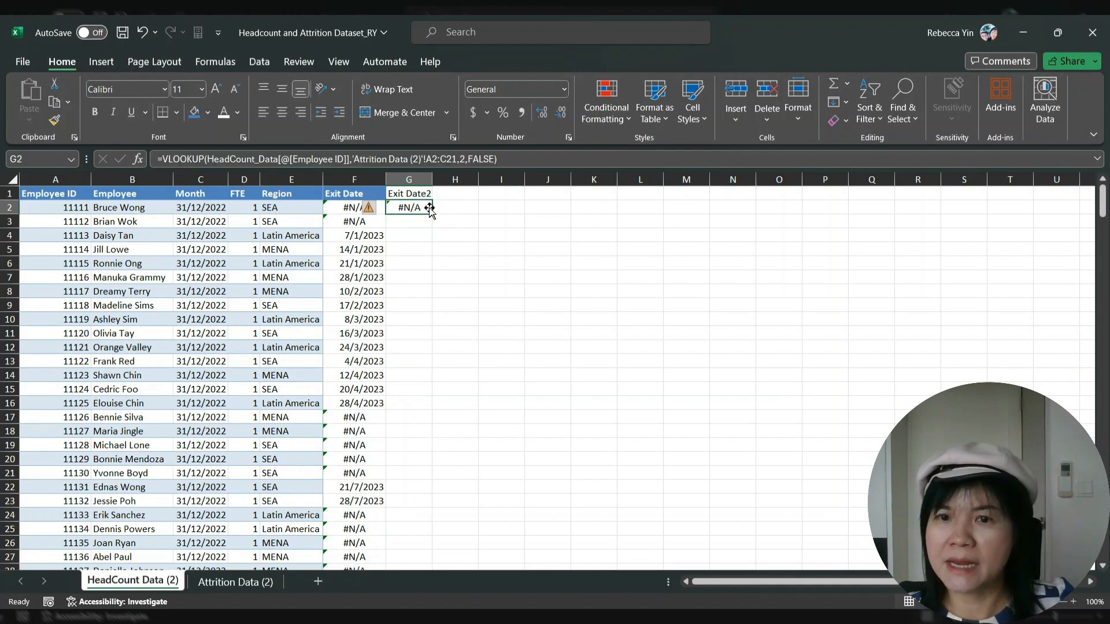
{"action": "left_click_drag", "start_coordinate": [433, 212], "coordinate": [435, 367]}
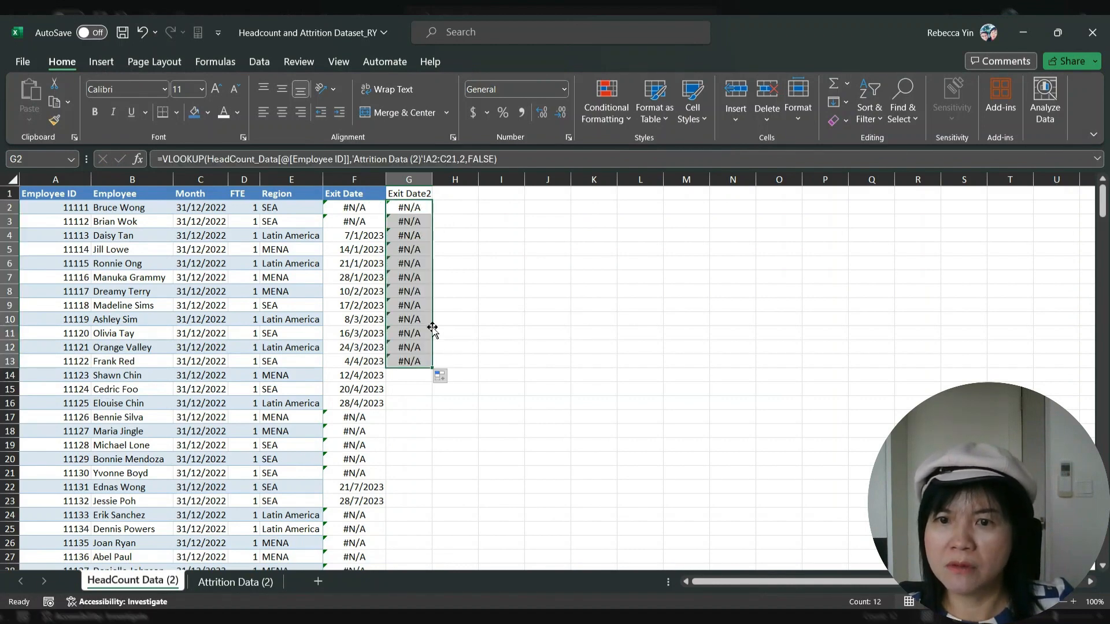